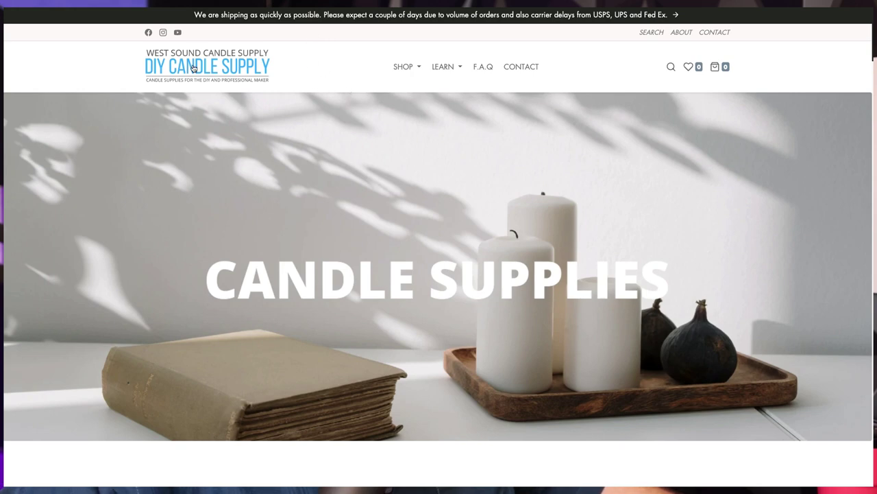
# Go to Candle Cost Calculator under LEARN > Resources and scroll down the form.
pyautogui.click(454, 71)
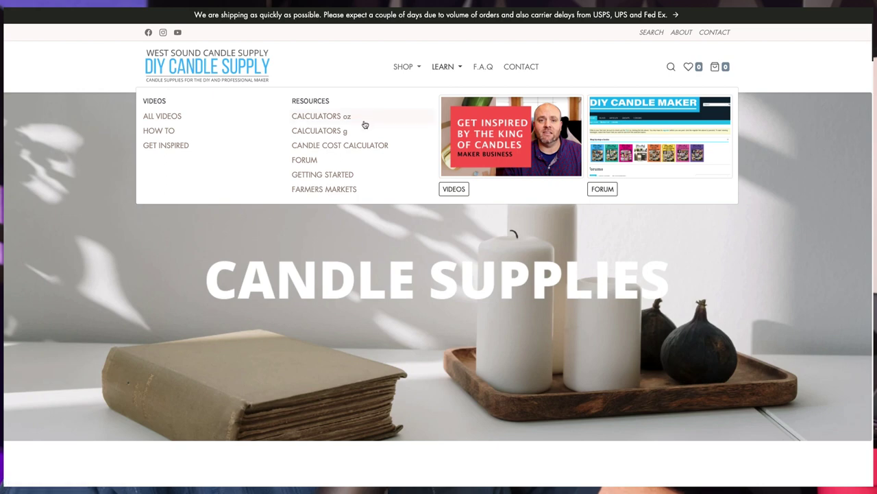
pyautogui.click(338, 148)
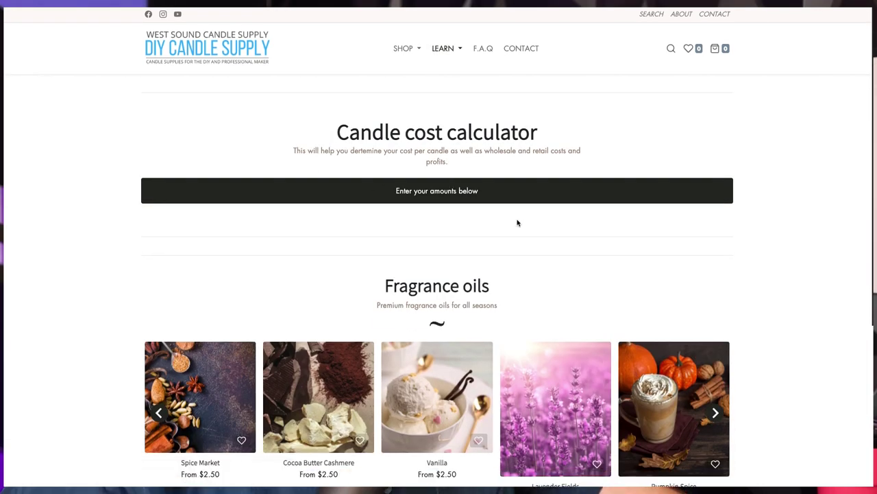
pyautogui.scroll(-1, 616, 205)
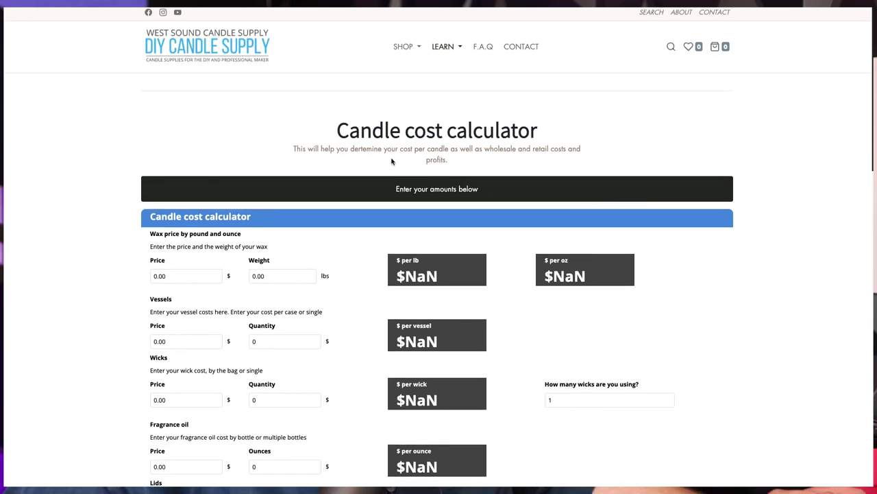
pyautogui.scroll(-1, 388, 167)
pyautogui.scroll(-5, 388, 167)
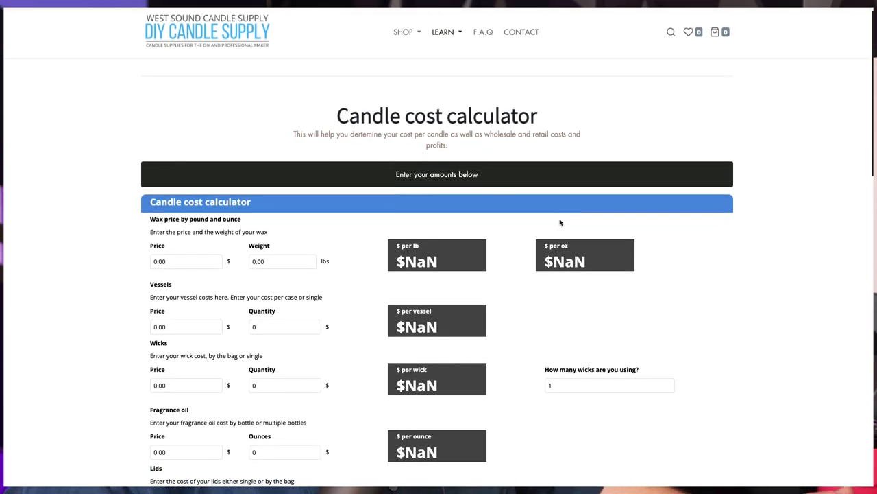
pyautogui.scroll(-2, 468, 228)
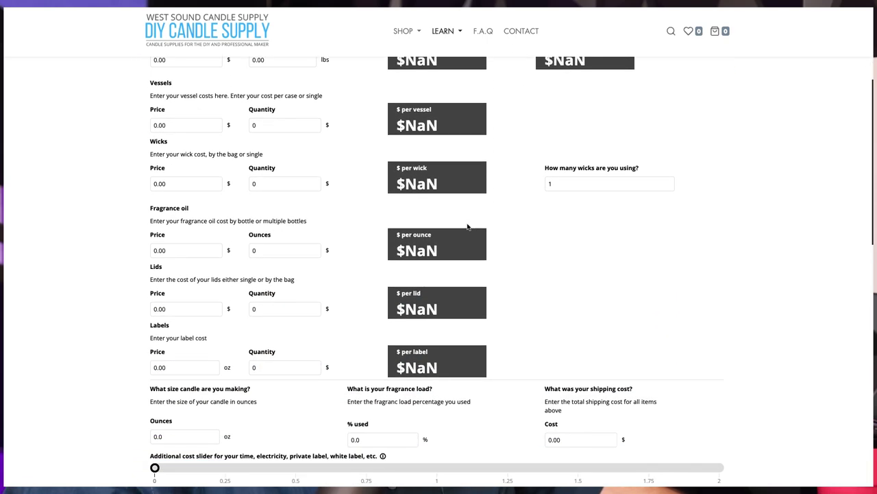
pyautogui.scroll(2, 468, 227)
pyautogui.scroll(-2, 468, 224)
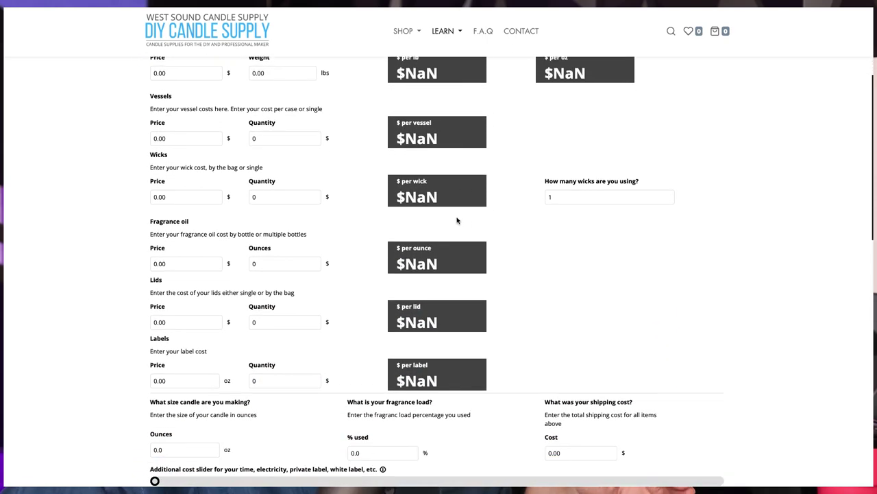
pyautogui.scroll(-3, 456, 219)
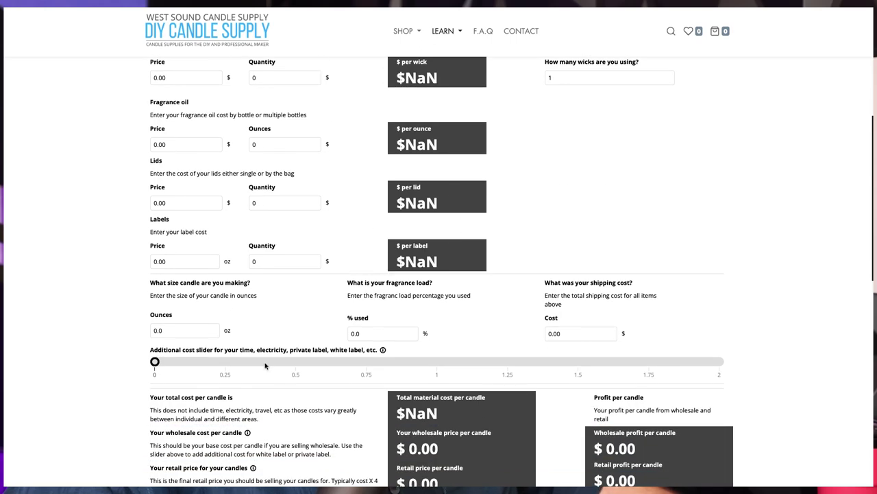
# Look over the rest of the calculator fields and put the cursor in the wax Price field.
pyautogui.scroll(10, 322, 364)
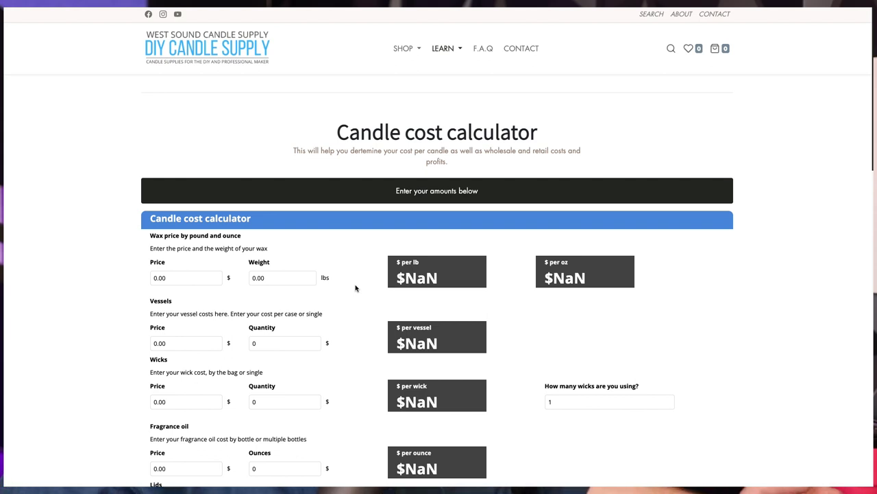
pyautogui.scroll(-2, 356, 281)
pyautogui.scroll(-5, 357, 278)
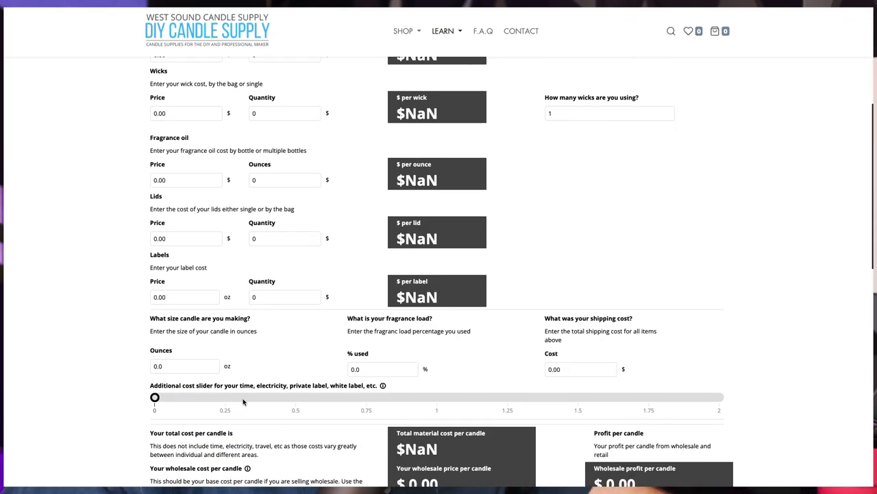
pyautogui.scroll(8, 259, 401)
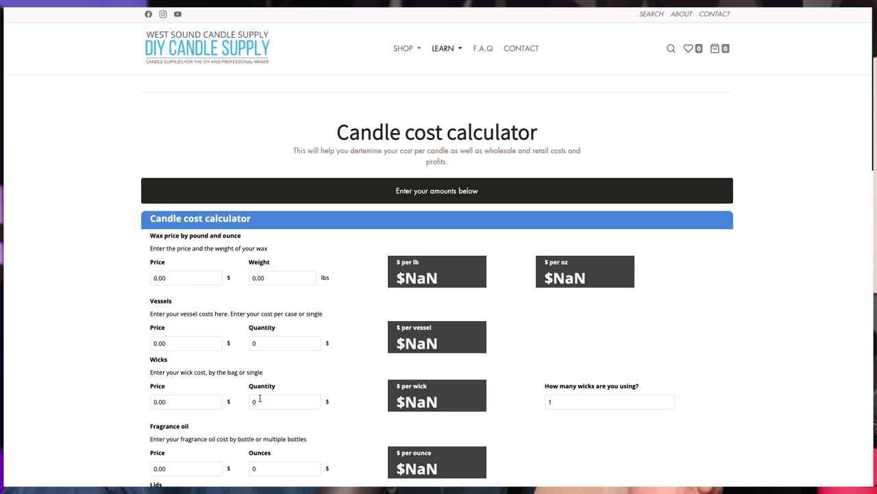
pyautogui.scroll(-1, 303, 360)
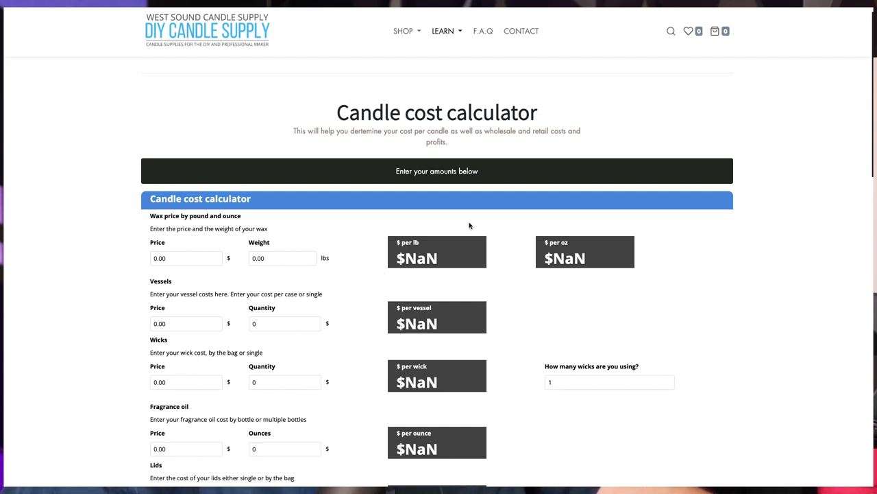
pyautogui.scroll(-1, 455, 220)
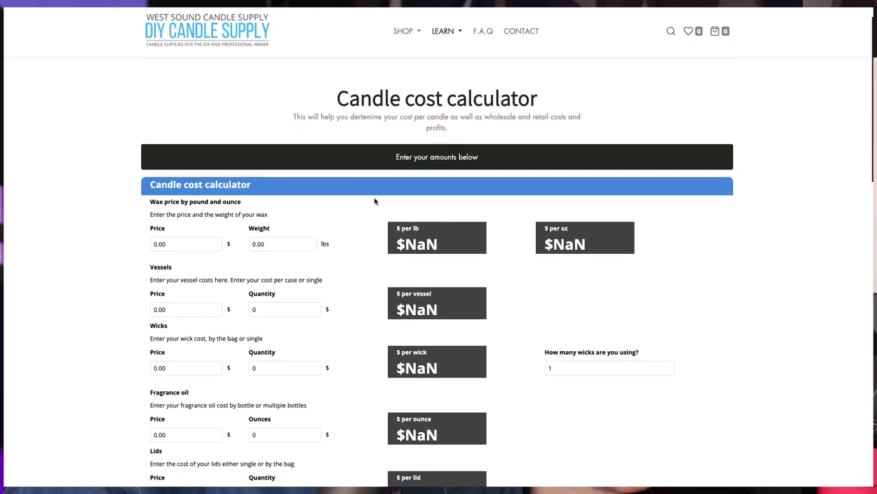
pyautogui.scroll(-3, 370, 206)
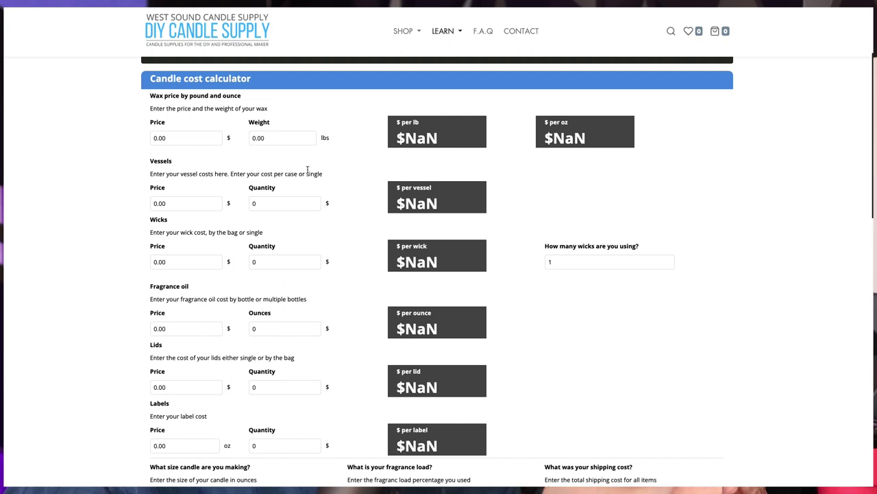
pyautogui.click(200, 138)
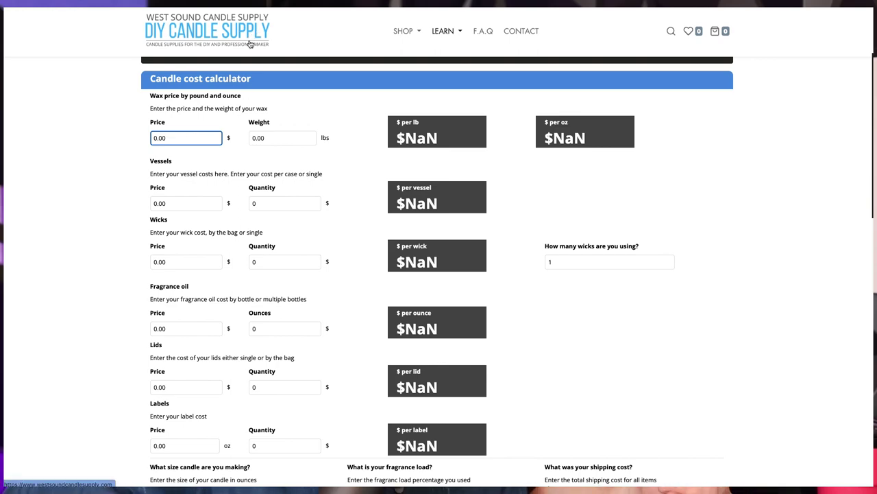
pyautogui.scroll(-3, 320, 331)
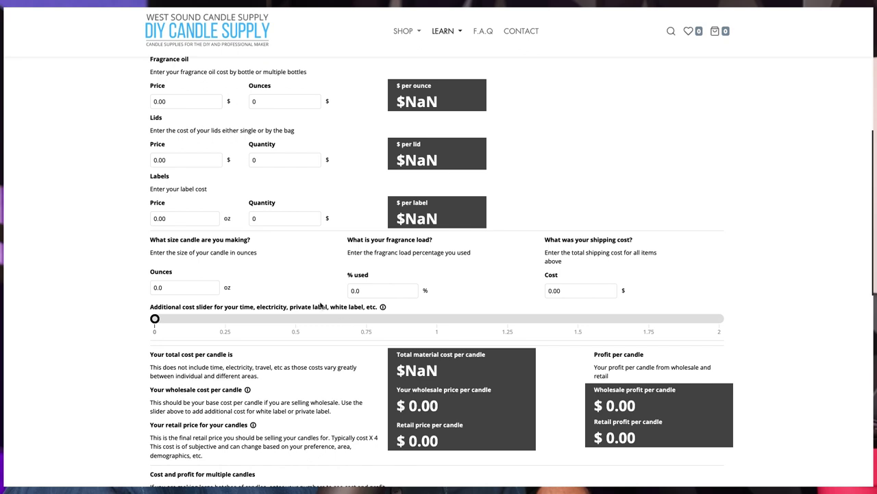
pyautogui.click(576, 290)
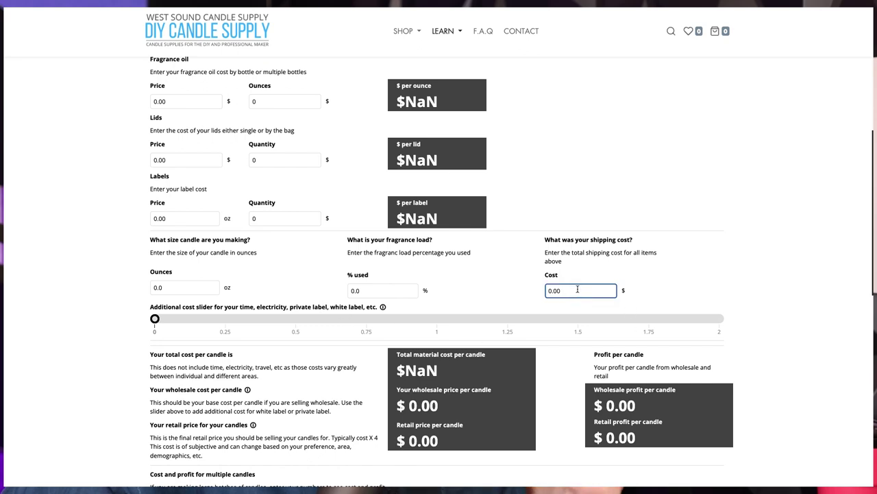
pyautogui.scroll(4, 559, 286)
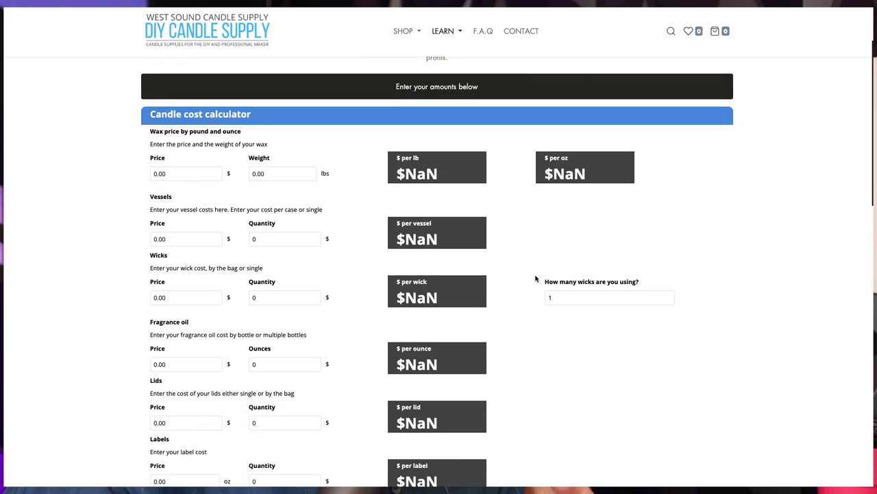
pyautogui.scroll(-1, 551, 281)
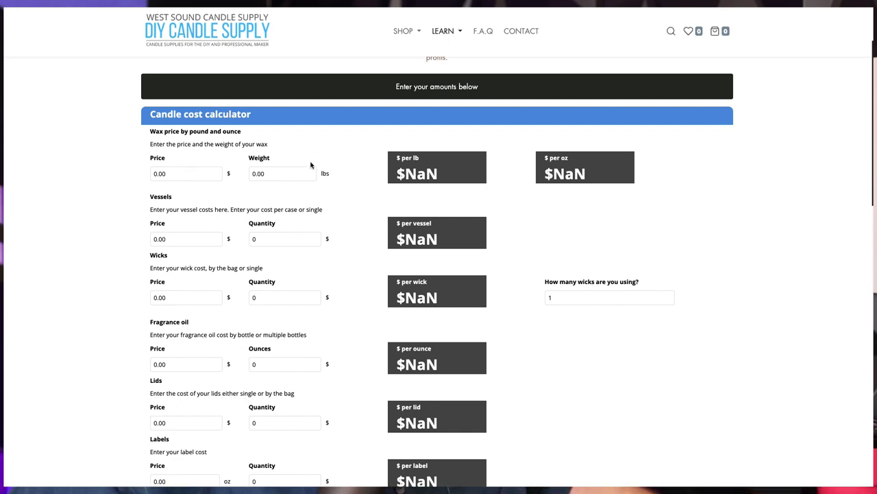
pyautogui.scroll(-1, 335, 184)
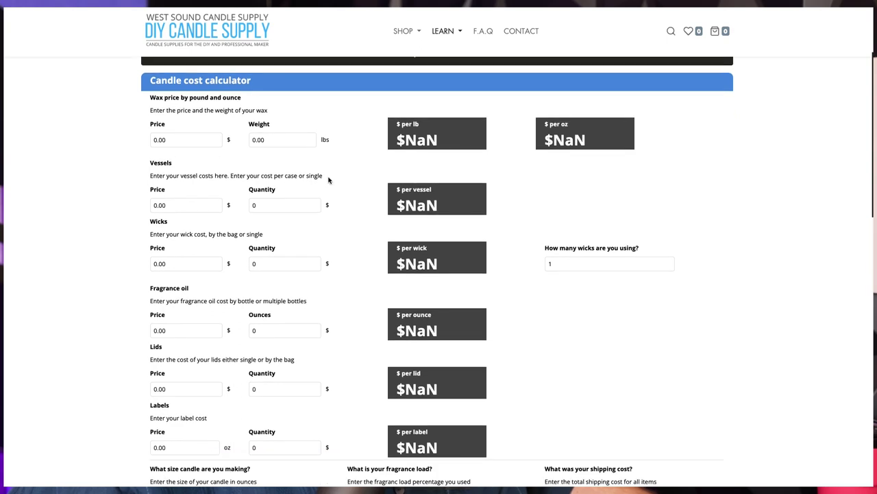
# Enter the wax as 100 for 45 lb, giving $2.22 per lb.
pyautogui.click(189, 133)
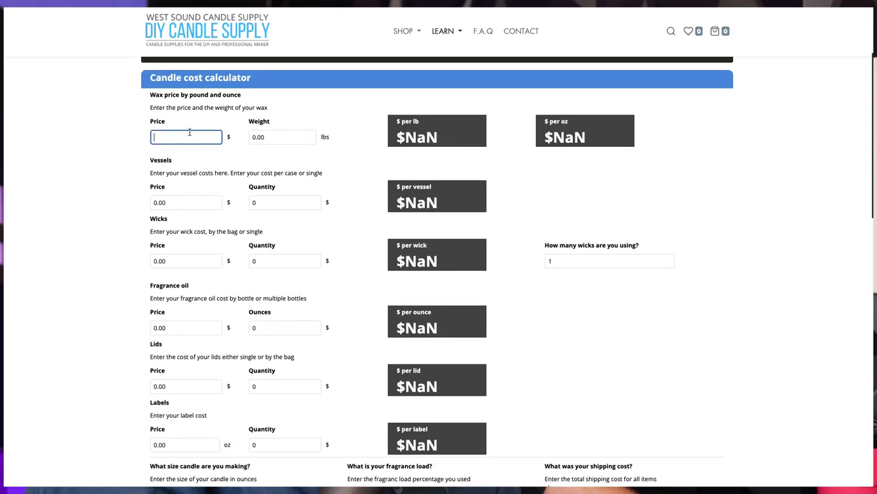
pyautogui.write('100')
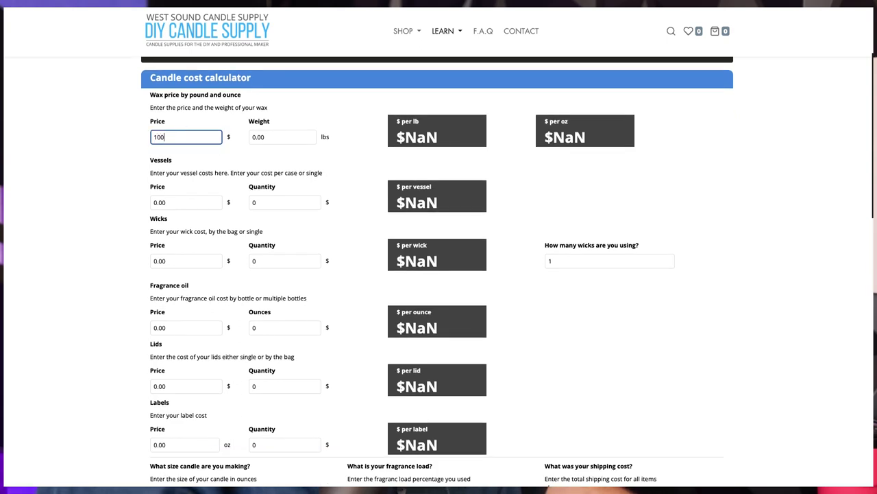
pyautogui.press('Tab')
pyautogui.write('45')
pyautogui.press('Tab')
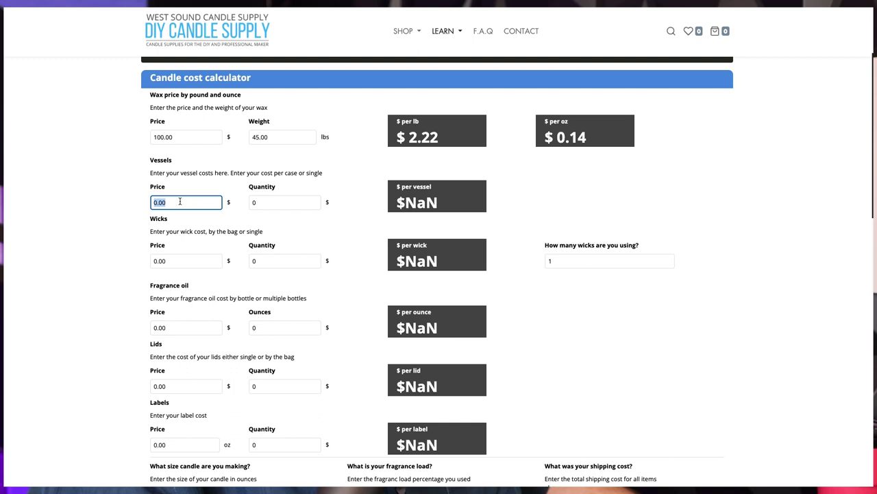
# Price vessels at 36.00 for a quantity of 12, giving $3.00 each.
pyautogui.write('36')
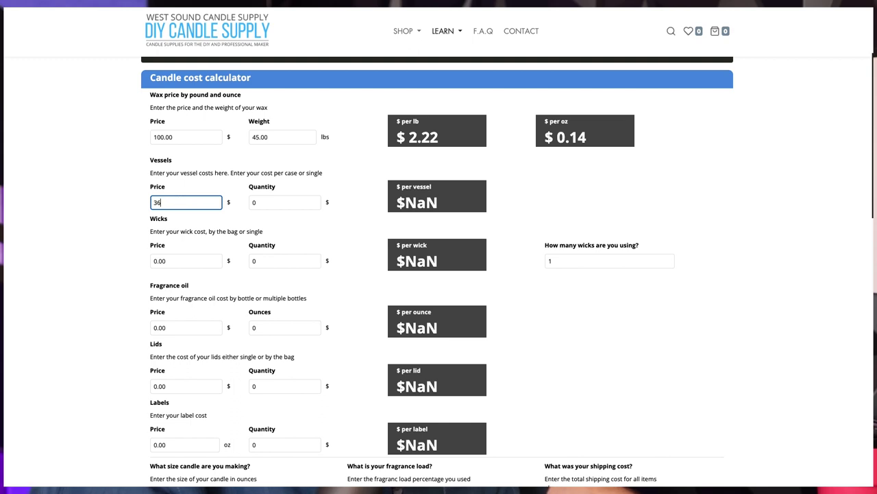
pyautogui.press('Tab')
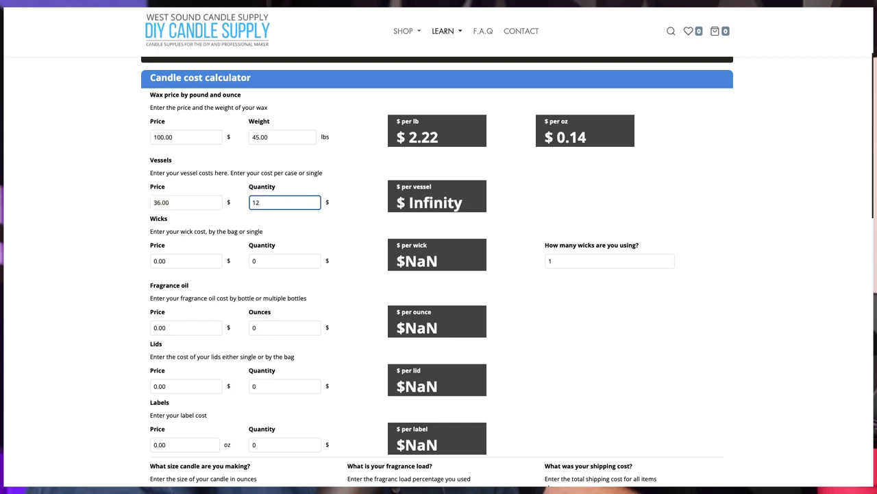
pyautogui.press('Tab')
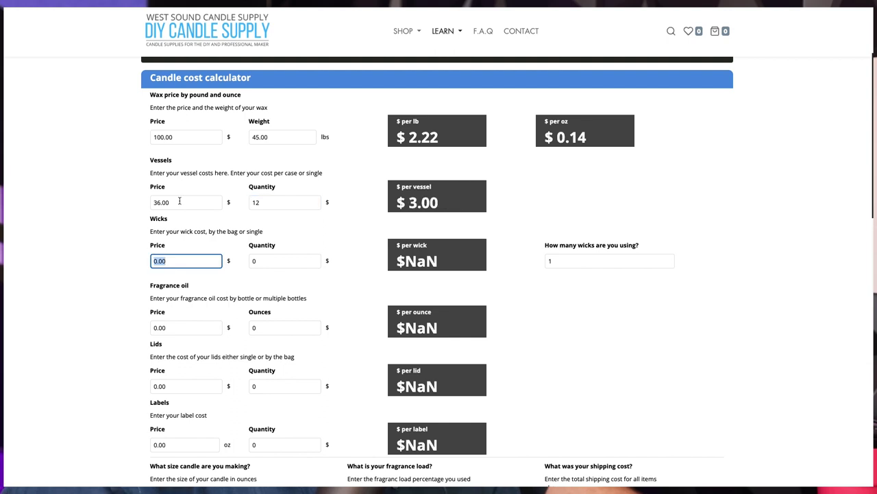
# Enter wicks at 12.00 for a bag of 100, giving $0.12 per wick.
pyautogui.scroll(-1, 247, 199)
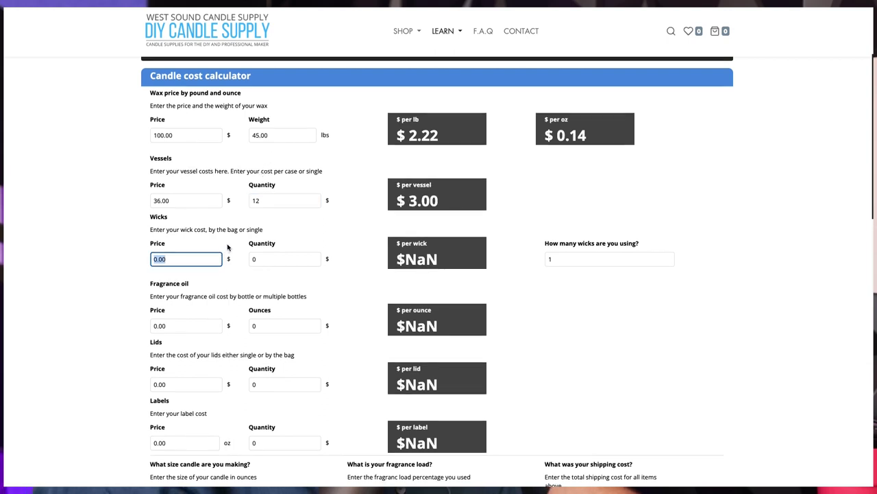
pyautogui.write('12')
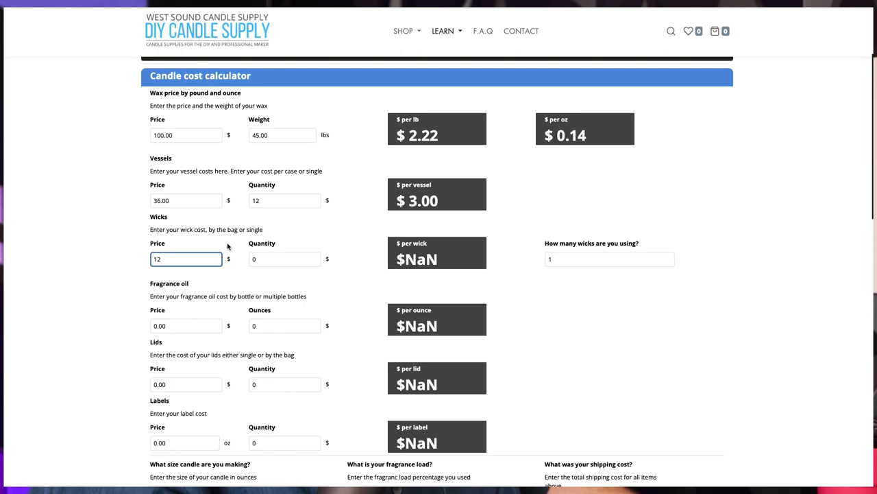
pyautogui.press('Tab')
pyautogui.write('100')
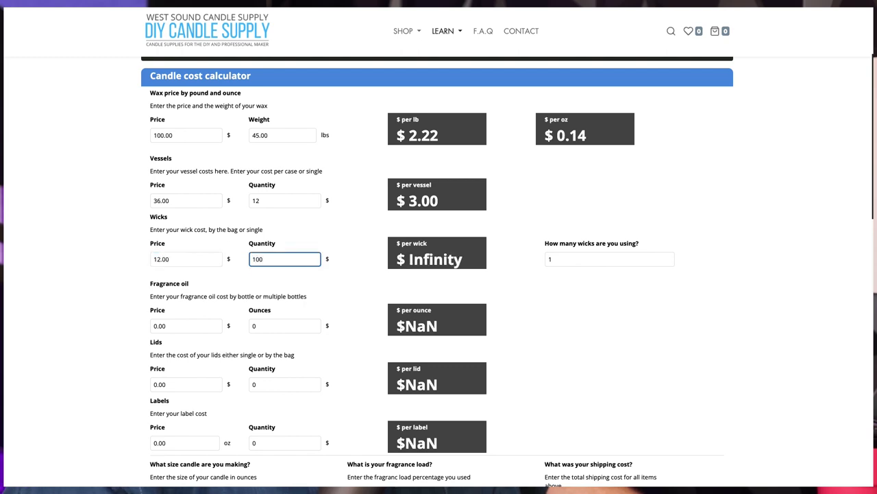
pyautogui.press('Tab')
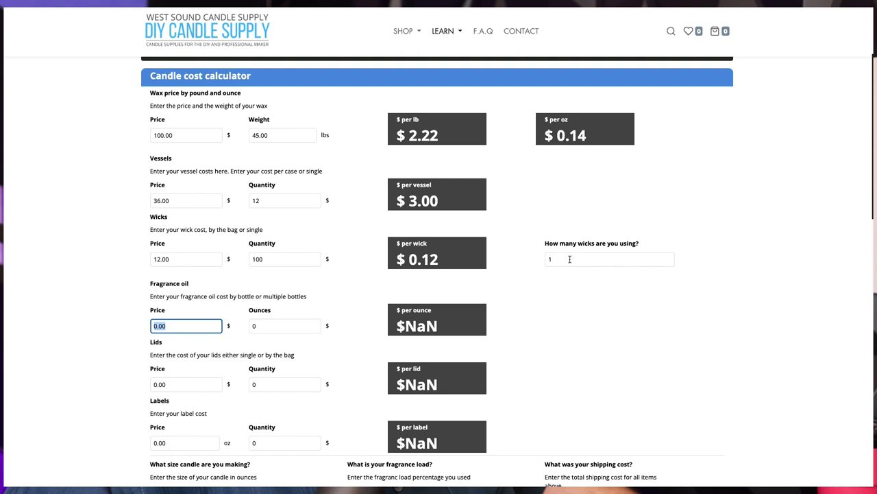
pyautogui.click(570, 259)
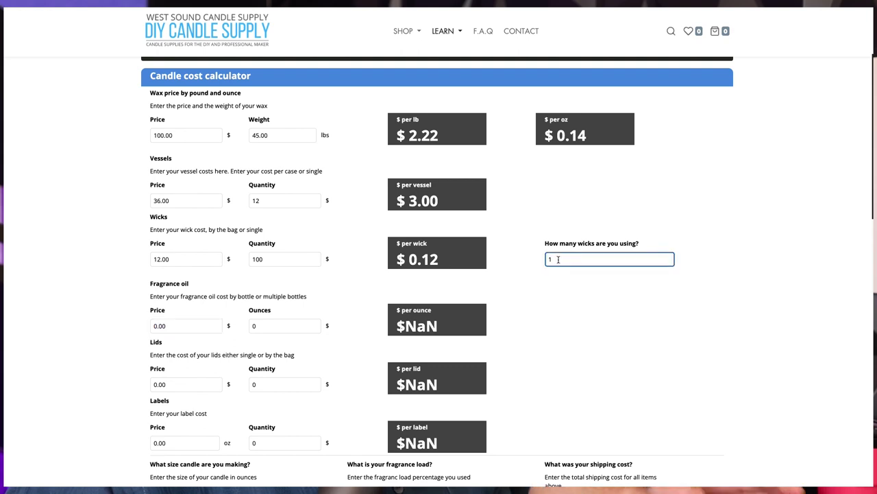
# Price fragrance oil at 20.00 for 16 oz, giving $1.25 per oz.
pyautogui.scroll(-1, 553, 258)
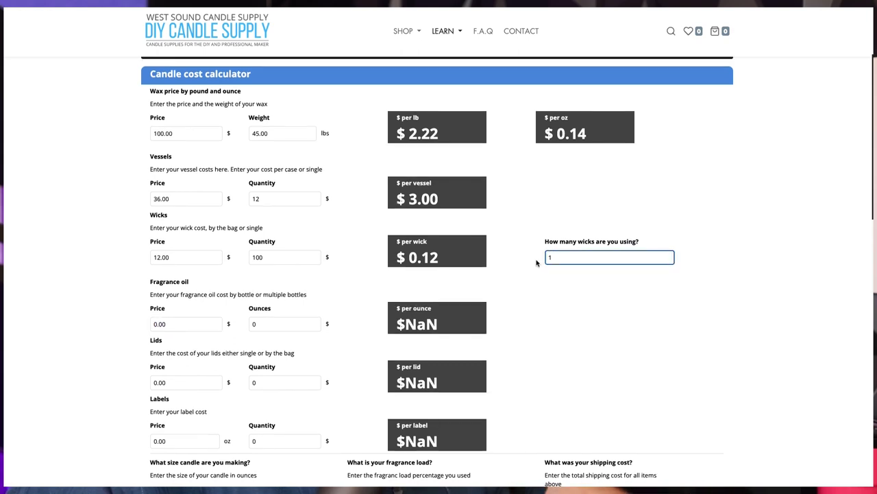
pyautogui.scroll(-1, 537, 263)
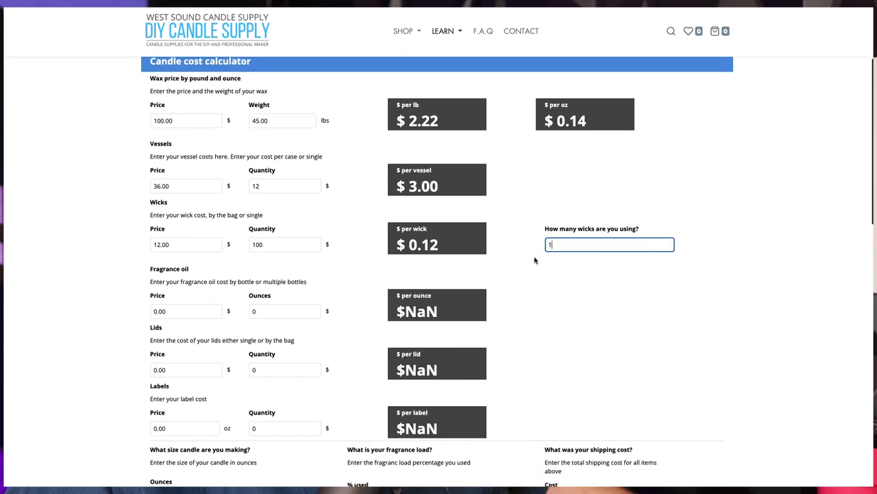
pyautogui.click(180, 310)
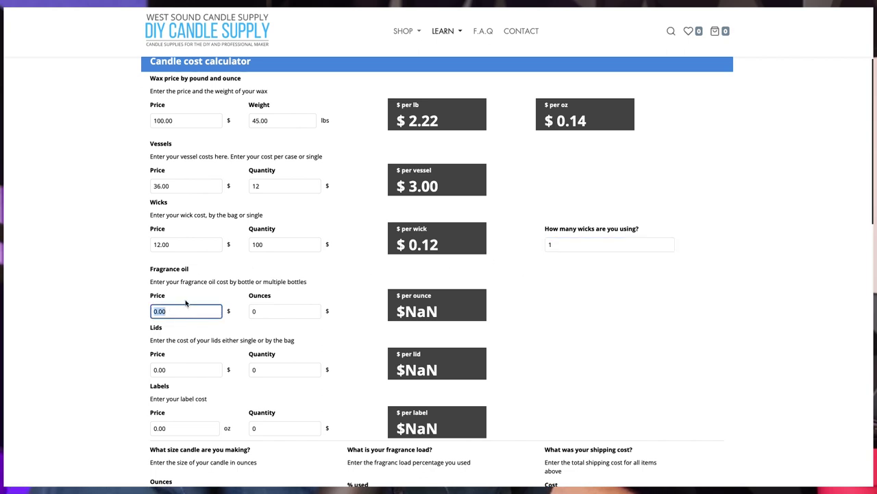
pyautogui.write('20.00')
pyautogui.press('Tab')
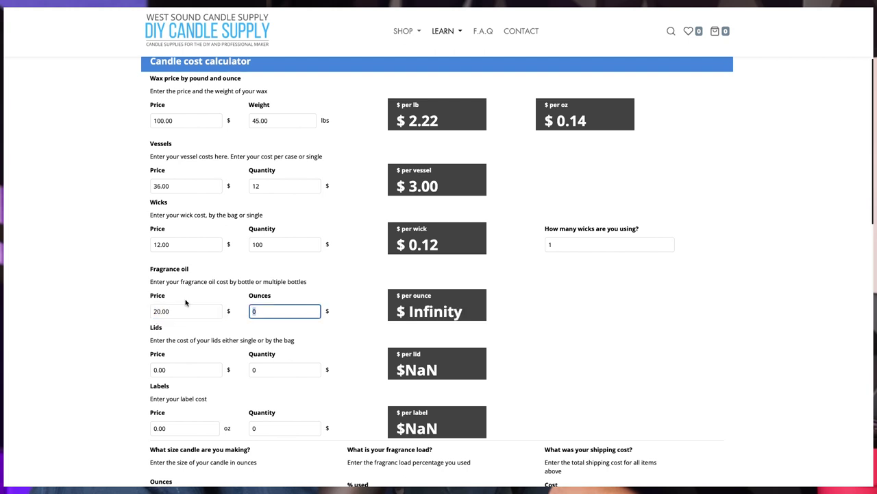
pyautogui.write('16')
pyautogui.press('Tab')
# Price lids at 29.00 for a quantity of 144, giving $0.20 each.
pyautogui.scroll(-1, 283, 283)
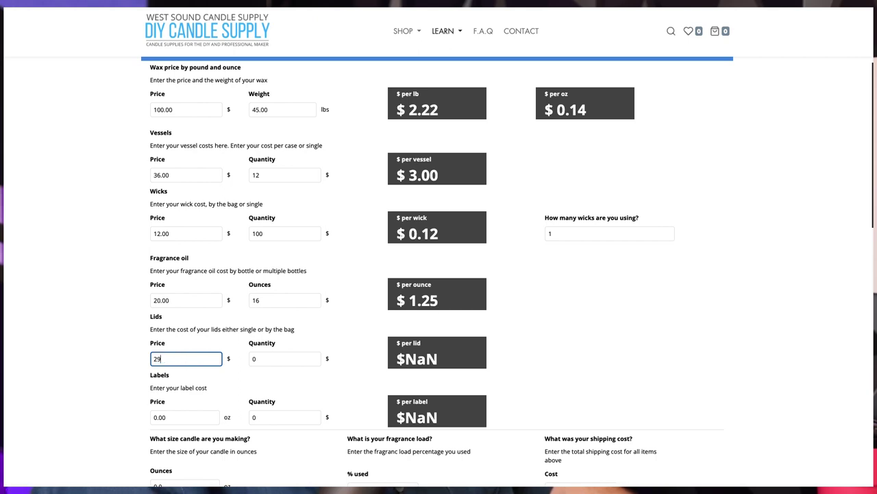
pyautogui.press('Tab')
pyautogui.write('2')
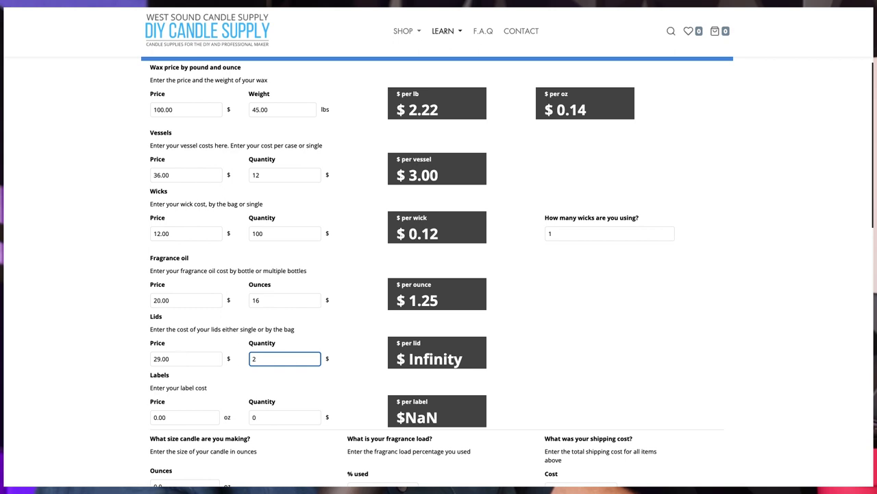
pyautogui.press('BackSpace')
pyautogui.write('144')
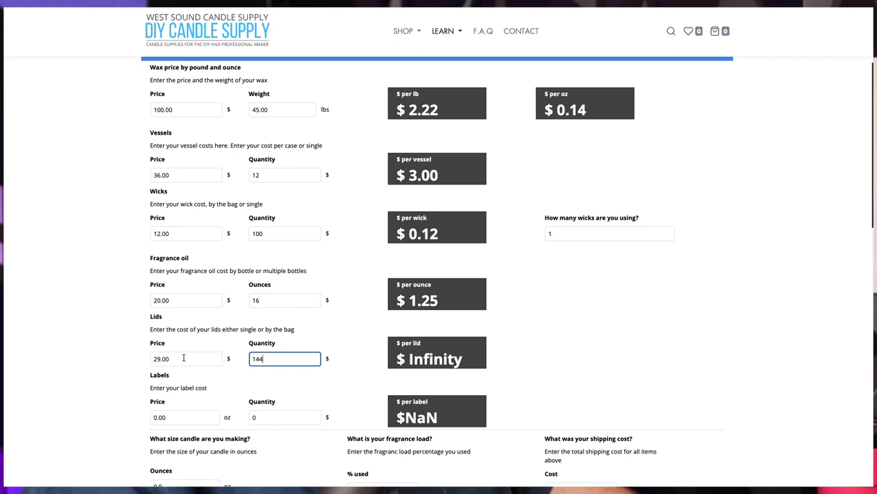
pyautogui.press('Tab')
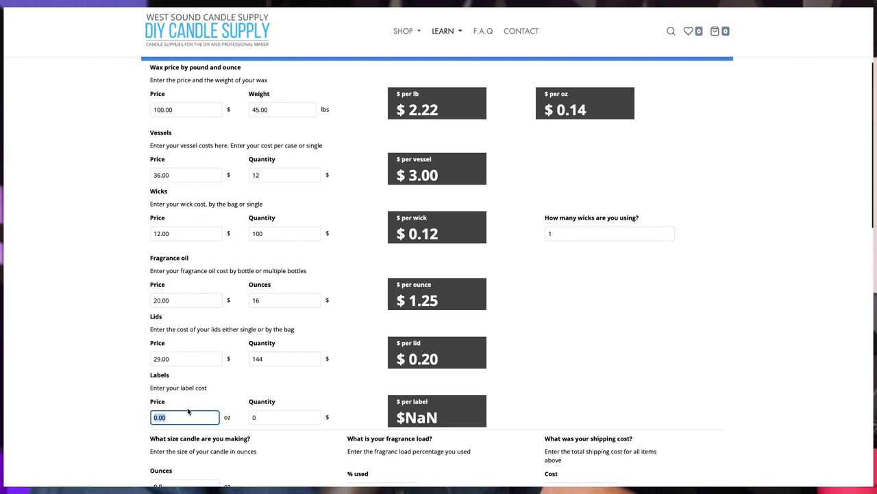
# Price labels at 18.00 for a quantity of 225, giving $0.08 each.
pyautogui.write('18')
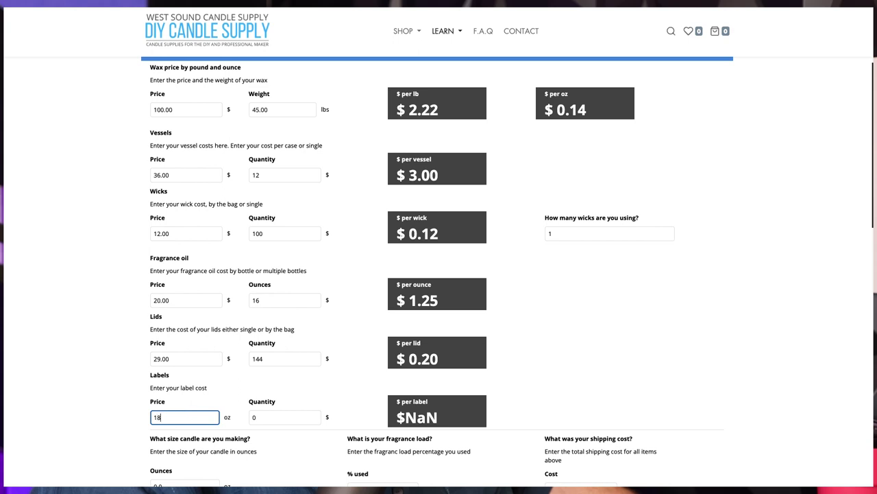
pyautogui.press('Tab')
pyautogui.write('225')
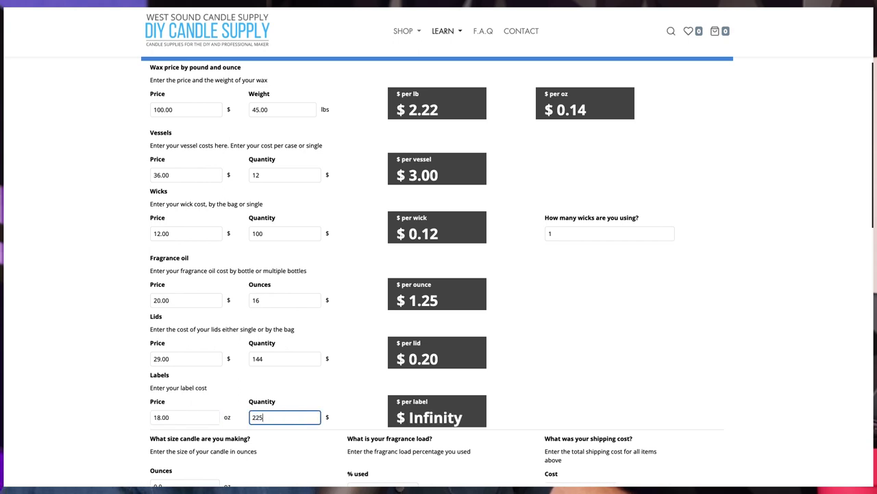
pyautogui.press('Tab')
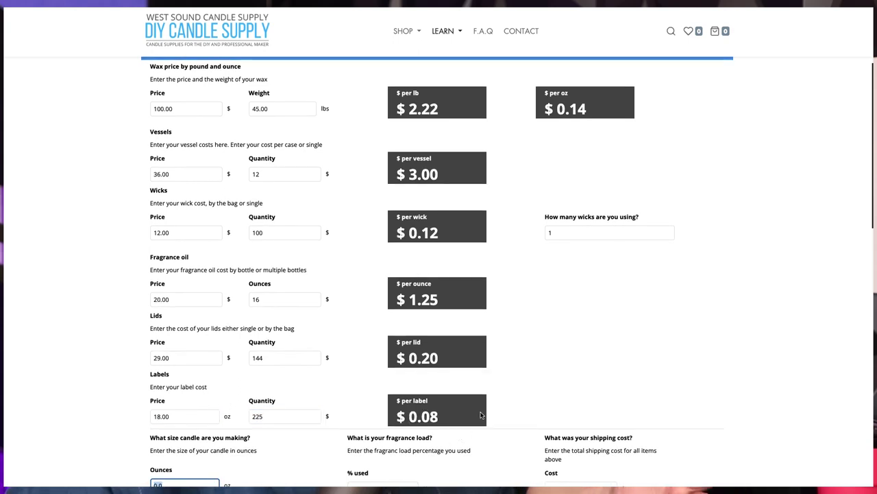
pyautogui.scroll(-3, 505, 384)
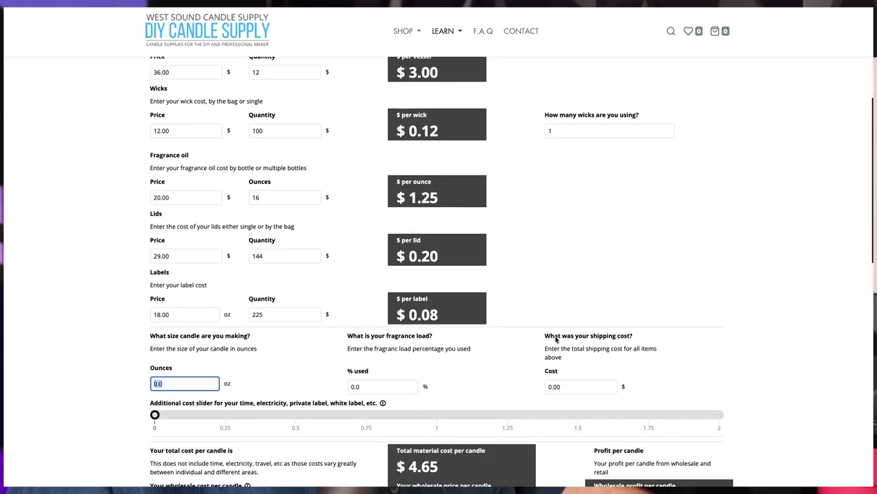
# Enter a 10 oz candle size, 8% fragrance load and $150.00 shipping cost.
pyautogui.scroll(-1, 555, 341)
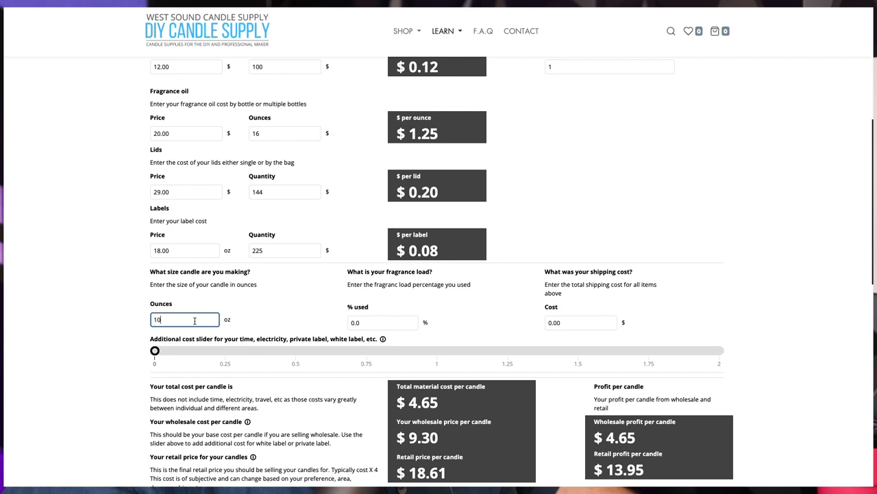
pyautogui.press('Tab')
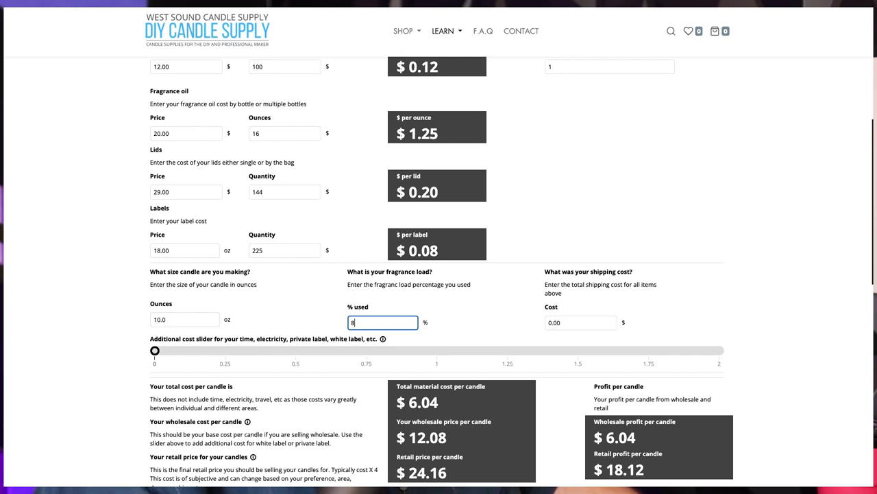
pyautogui.press('Tab')
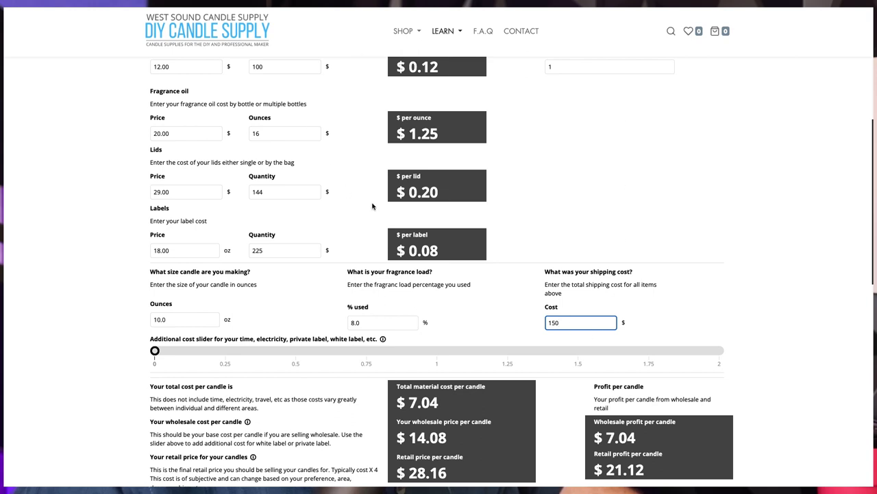
pyautogui.press('Tab')
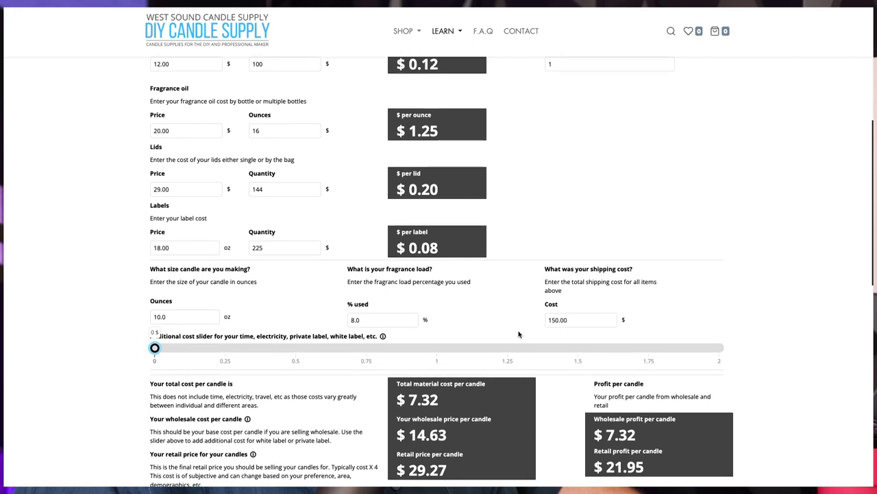
pyautogui.scroll(-1, 518, 370)
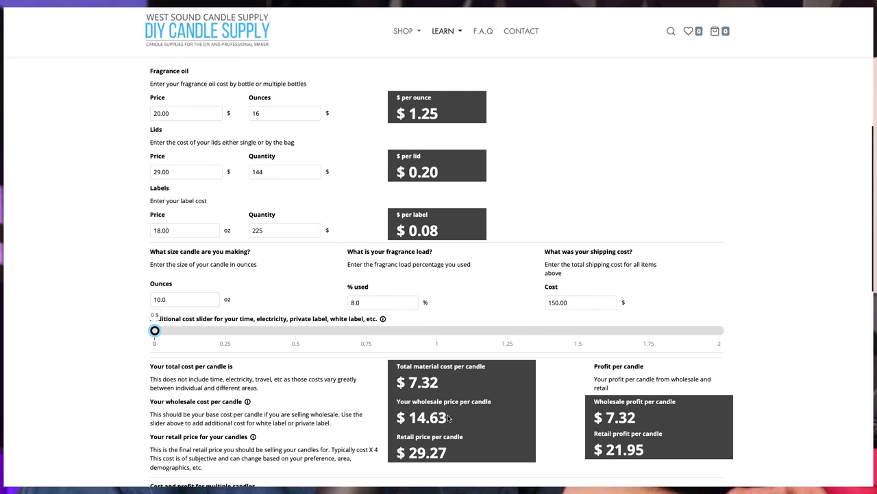
pyautogui.scroll(-1, 442, 405)
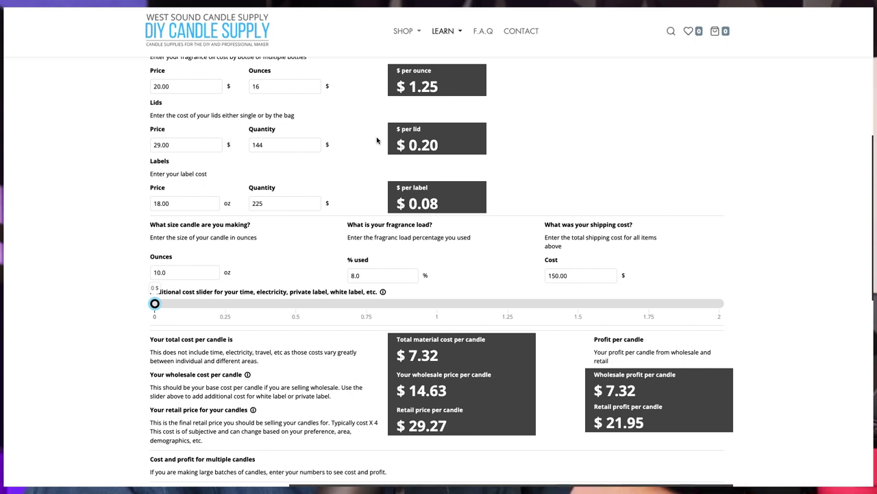
pyautogui.click(226, 305)
# Move the additional-cost slider through 0.25 and 0.50 and settle it at $1 per candle.
pyautogui.moveTo(221, 303); pyautogui.dragTo(154, 304)
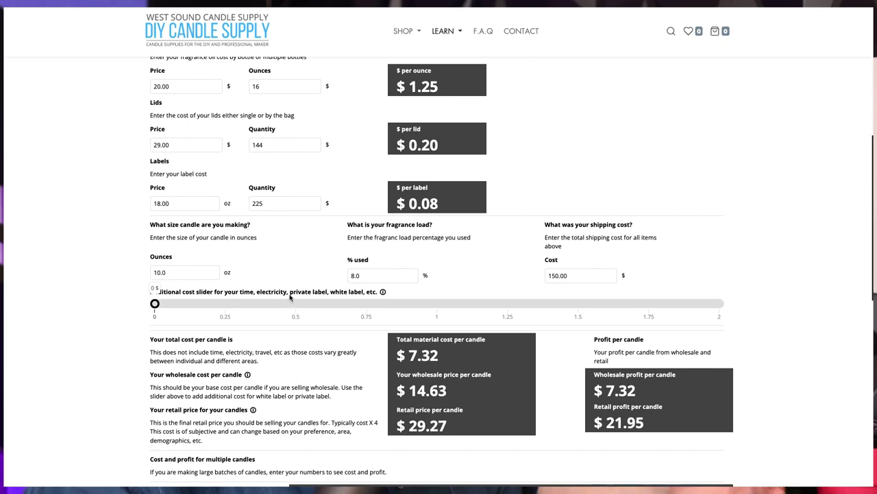
pyautogui.click(296, 304)
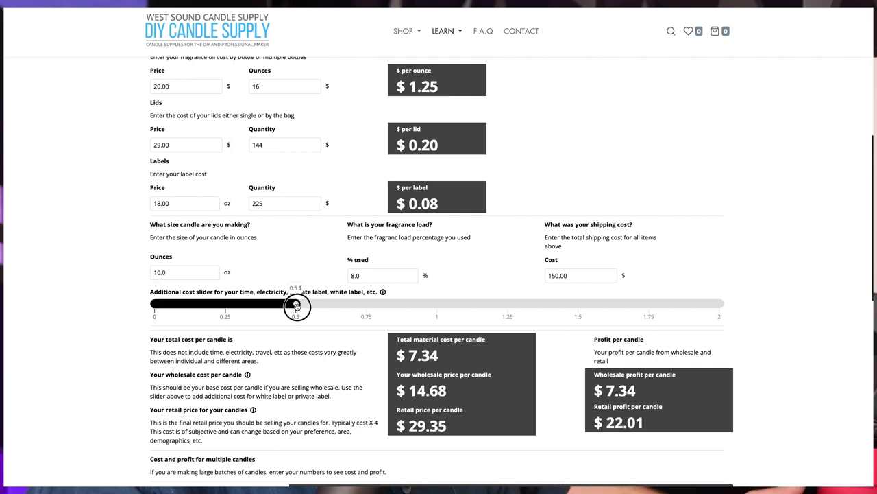
pyautogui.click(437, 304)
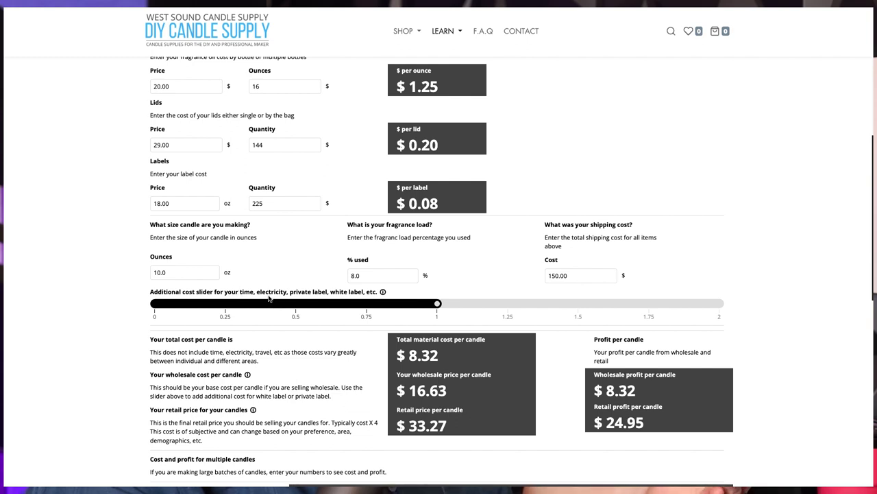
pyautogui.click(226, 304)
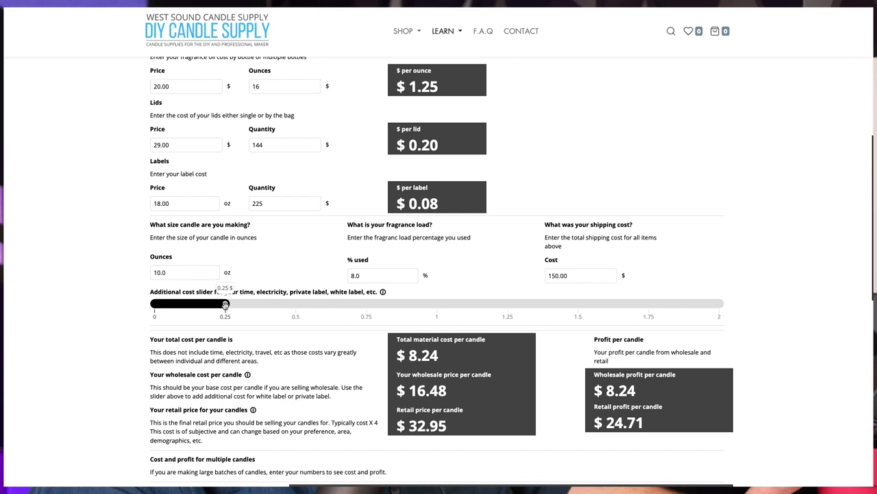
pyautogui.click(297, 304)
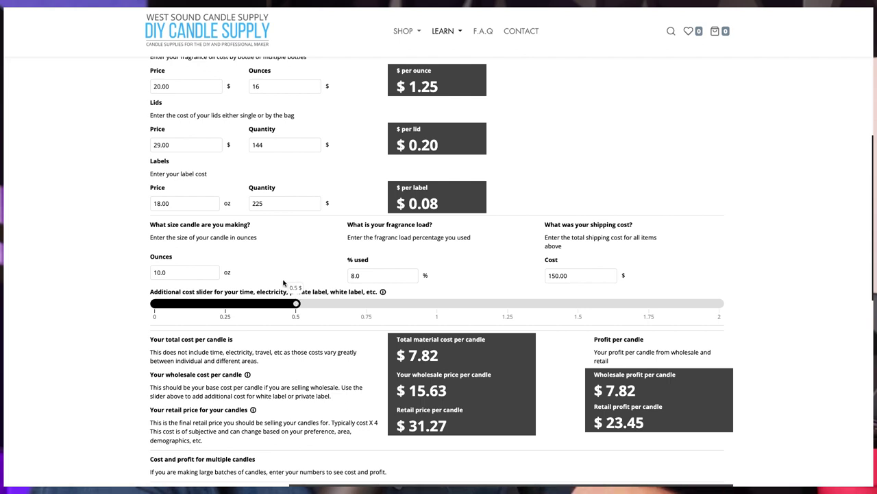
pyautogui.moveTo(366, 311); pyautogui.dragTo(437, 303)
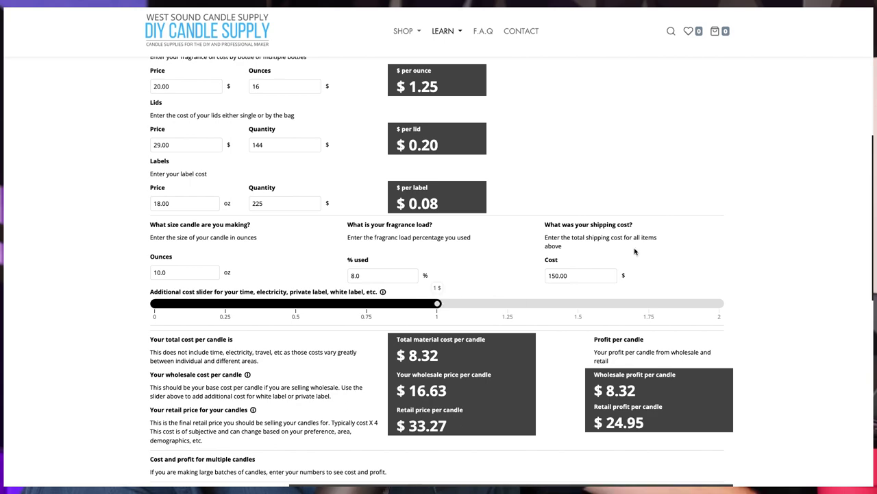
# Set the candle count to 1, then 10, then 100, refreshing the batch totals each time.
pyautogui.scroll(-3, 584, 248)
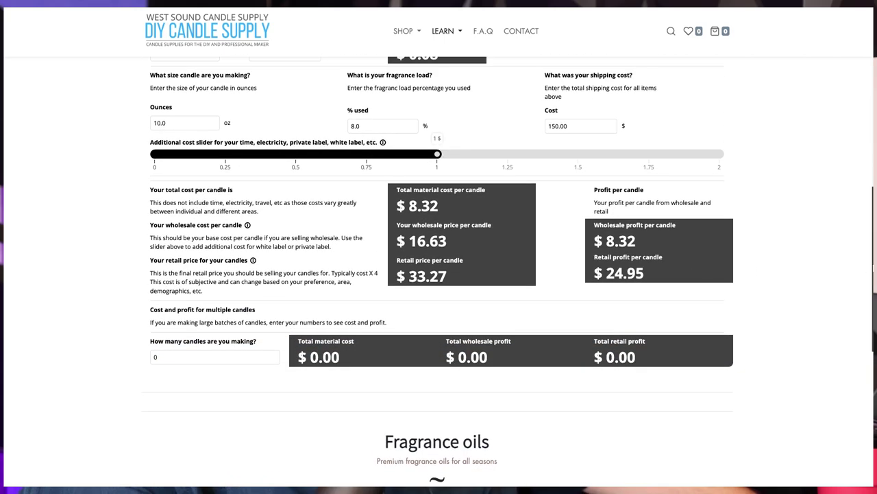
pyautogui.scroll(1, 439, 274)
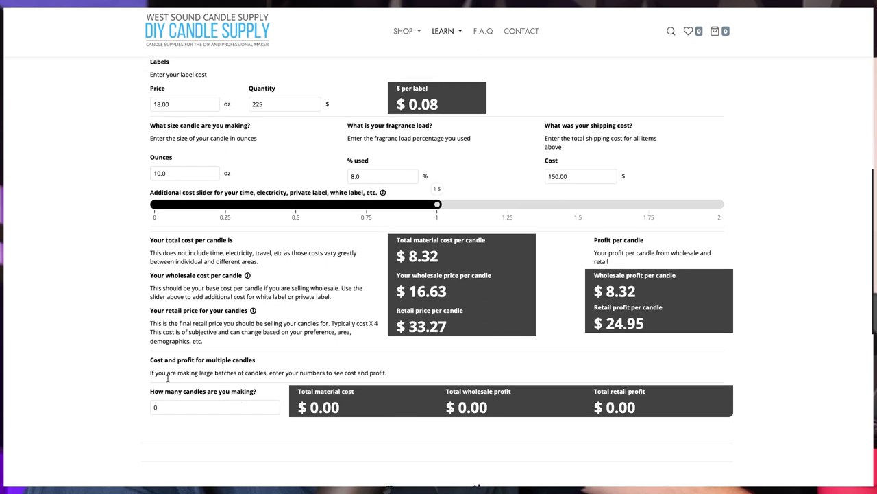
pyautogui.scroll(1, 262, 388)
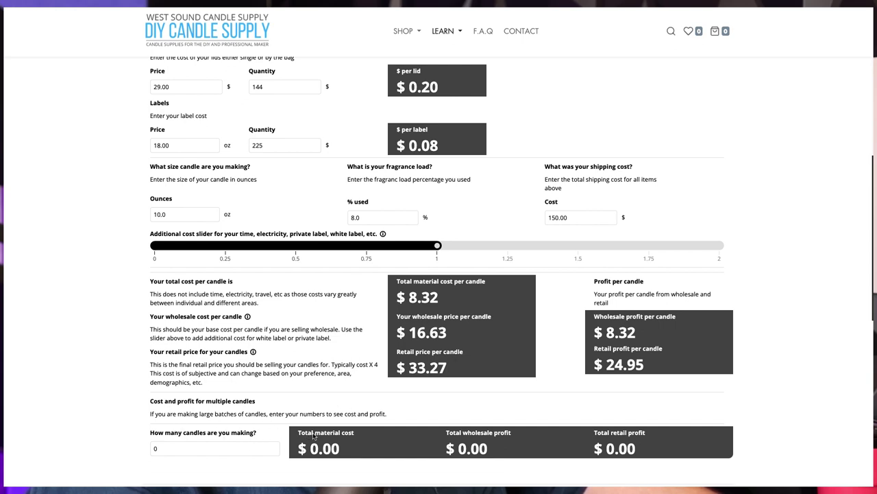
pyautogui.click(156, 448)
pyautogui.write('1')
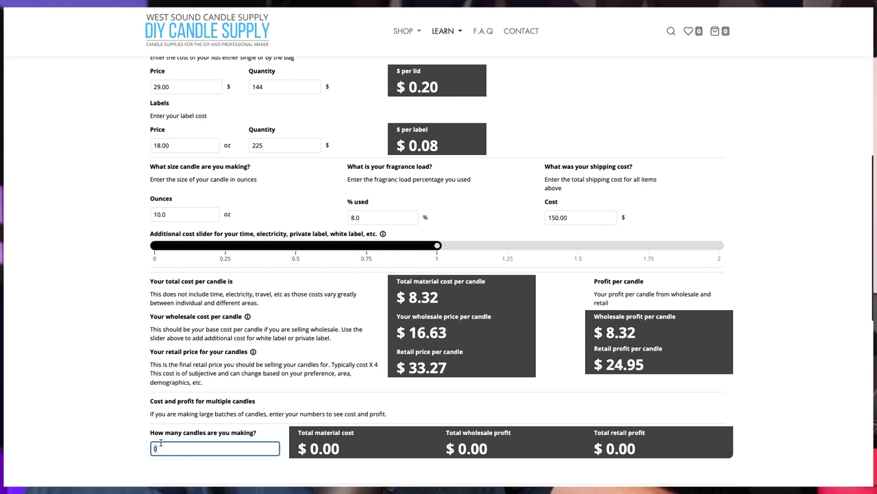
pyautogui.click(309, 465)
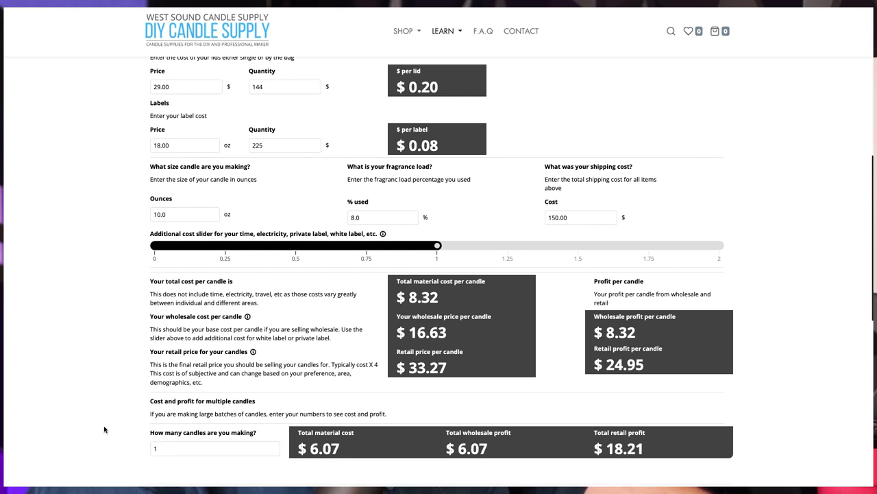
pyautogui.click(174, 449)
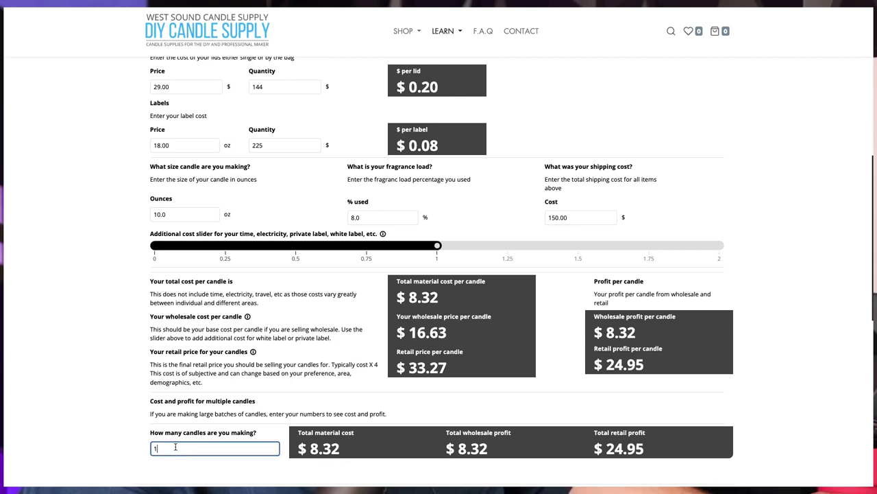
pyautogui.write('0')
pyautogui.click(109, 445)
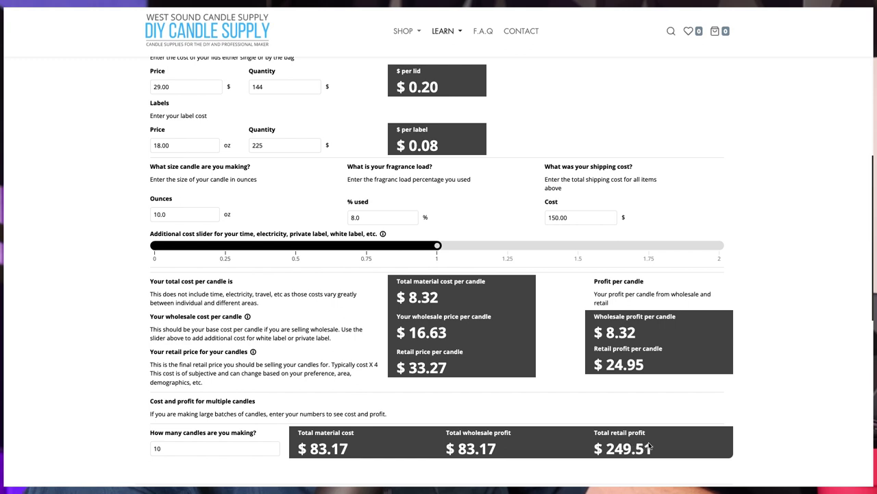
pyautogui.click(169, 446)
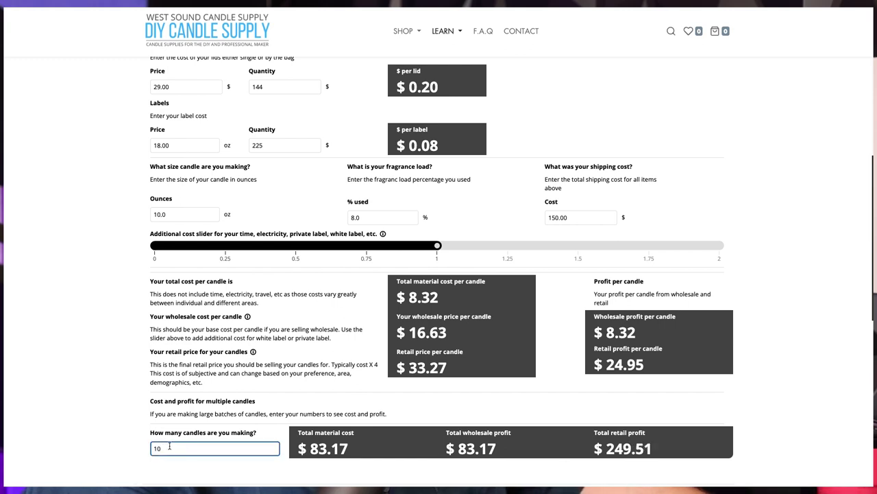
pyautogui.click(96, 429)
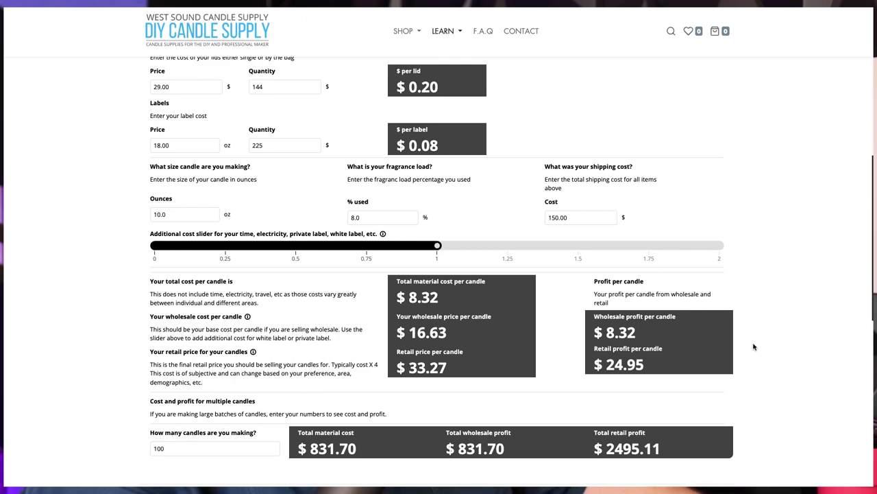
# Change the wicks per candle to 3, bringing the cost per candle to $8.56.
pyautogui.scroll(1, 756, 341)
pyautogui.scroll(3, 757, 341)
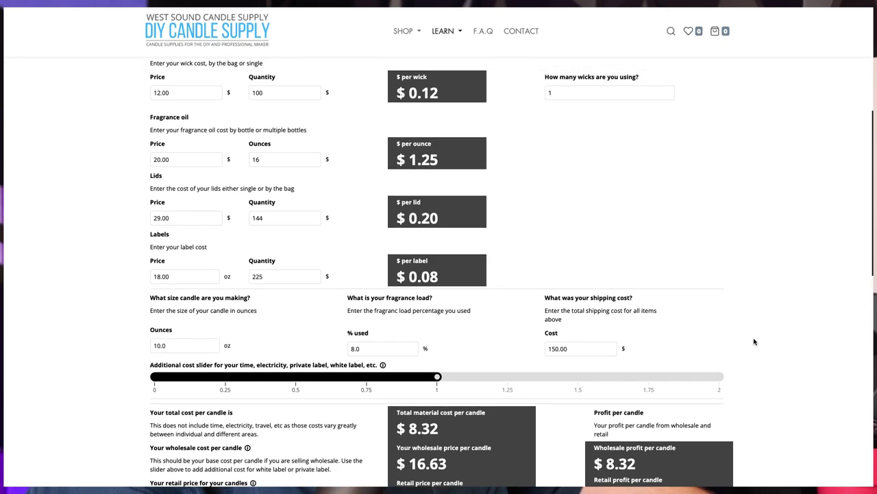
pyautogui.click(553, 93)
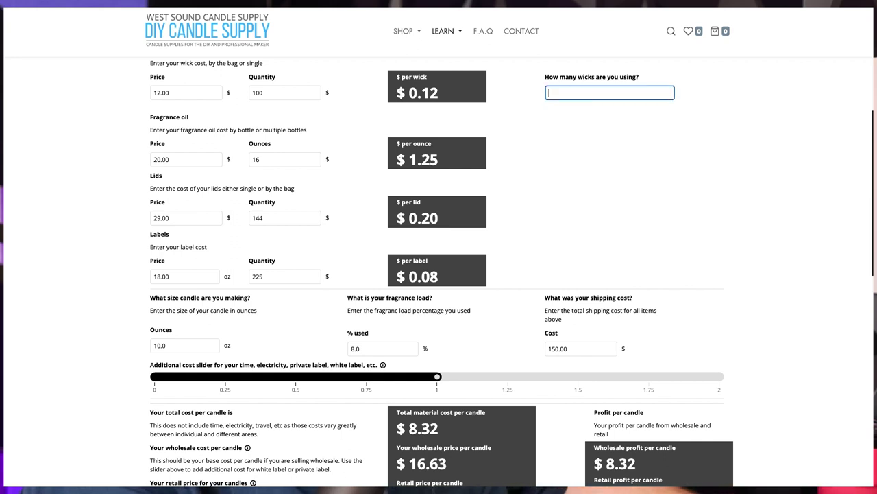
pyautogui.write('3')
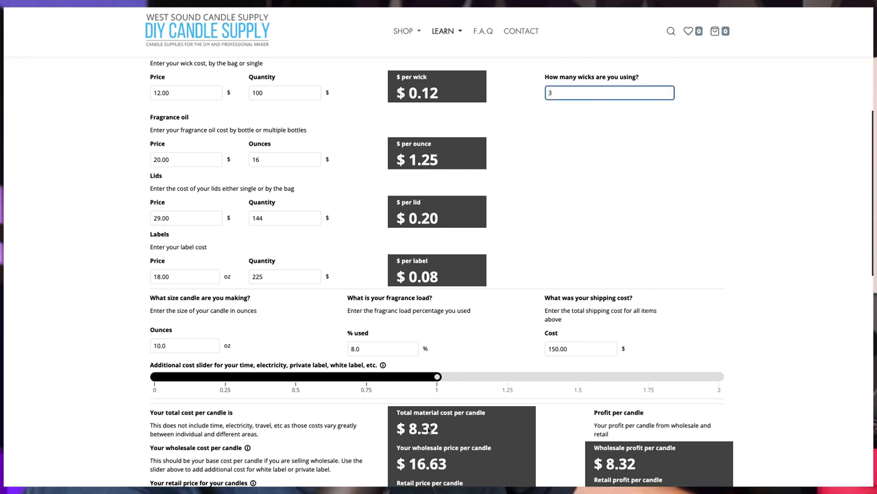
pyautogui.click(605, 177)
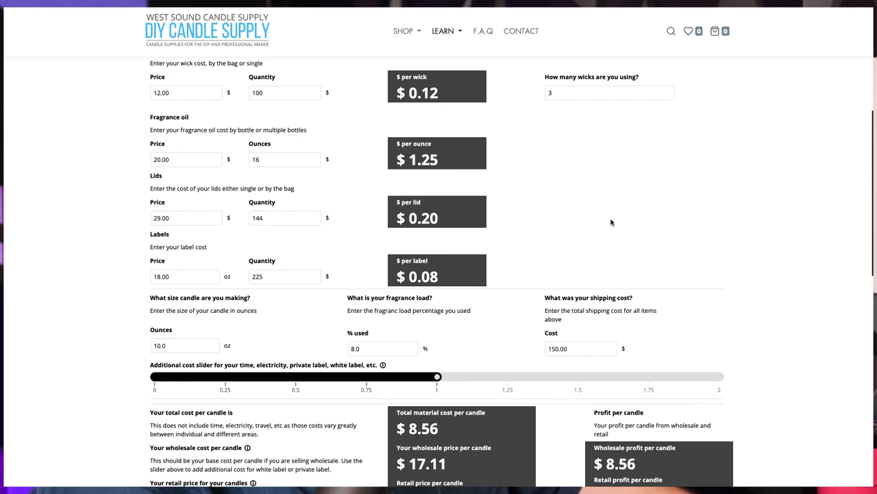
# Reprice vessels at .25 for a quantity of 1 instead of 36.00 for 12.
pyautogui.scroll(5, 617, 209)
pyautogui.scroll(-1, 722, 254)
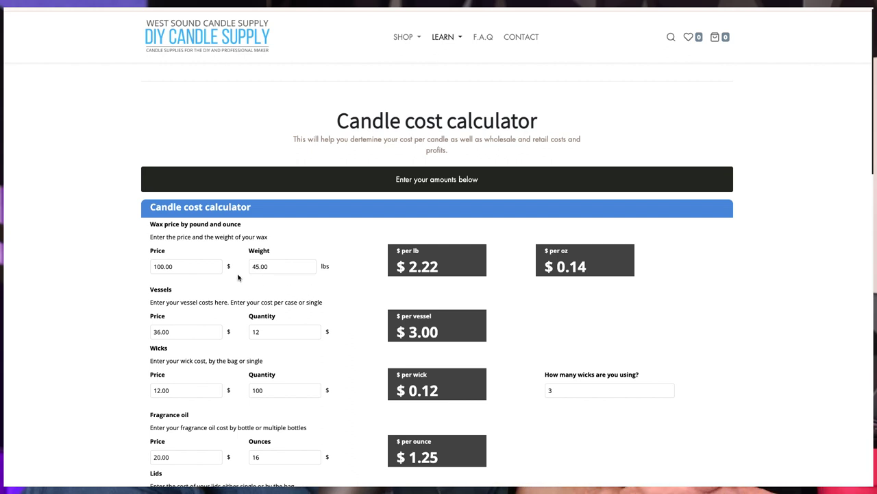
pyautogui.scroll(-1, 196, 327)
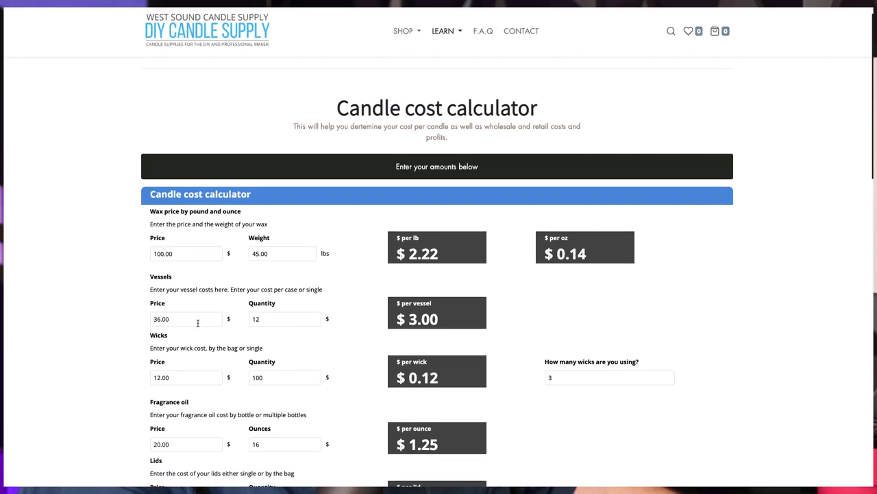
pyautogui.scroll(-1, 189, 336)
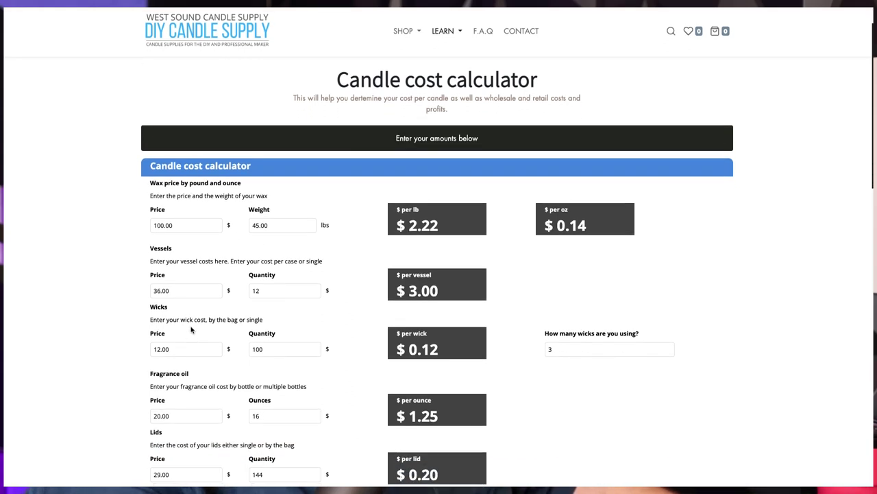
pyautogui.click(182, 290)
pyautogui.press('BackSpace')
pyautogui.press('BackSpace')
pyautogui.press('BackSpace')
pyautogui.press('BackSpace')
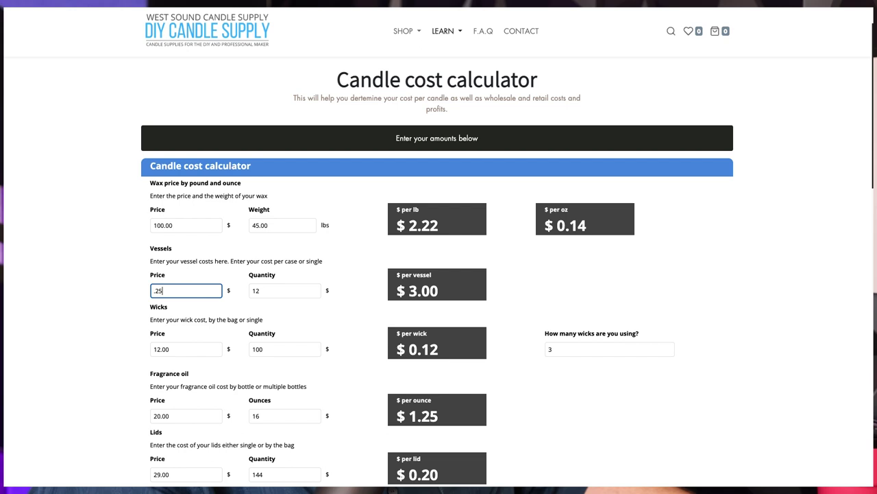
pyautogui.write('.25')
pyautogui.doubleClick(279, 290)
pyautogui.write('1')
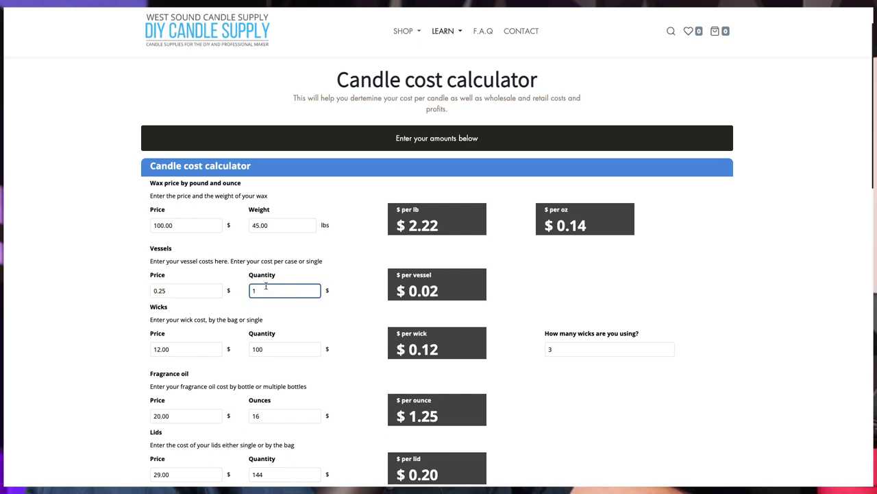
pyautogui.click(577, 300)
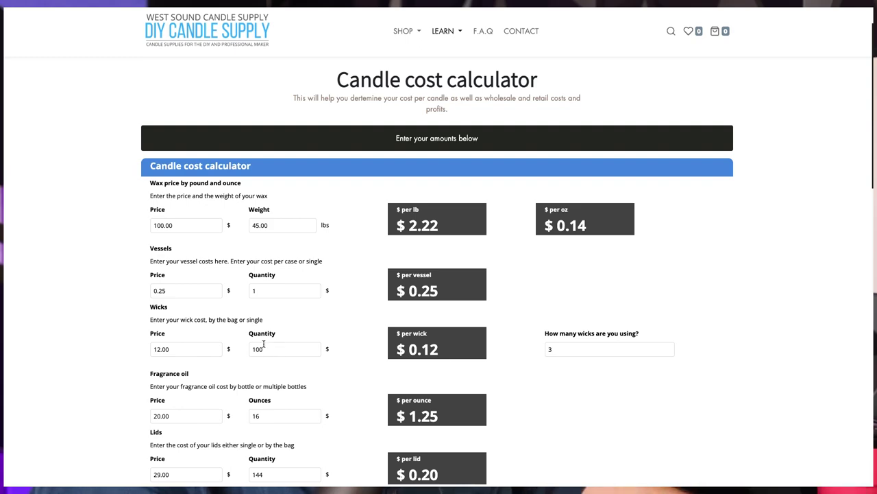
pyautogui.scroll(-5, 740, 313)
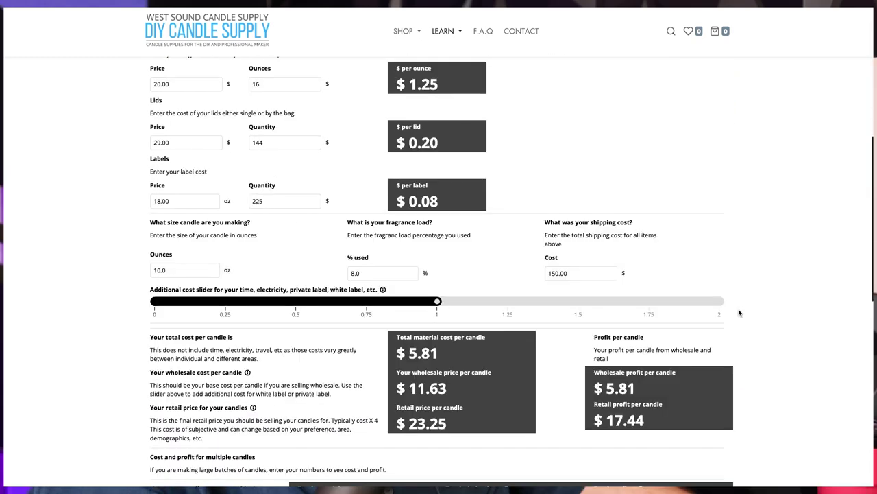
pyautogui.scroll(-1, 740, 313)
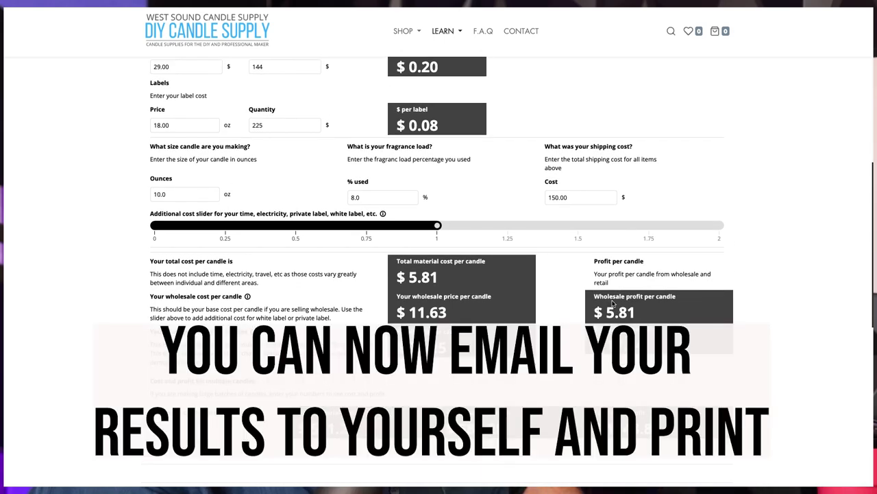
pyautogui.scroll(7, 756, 230)
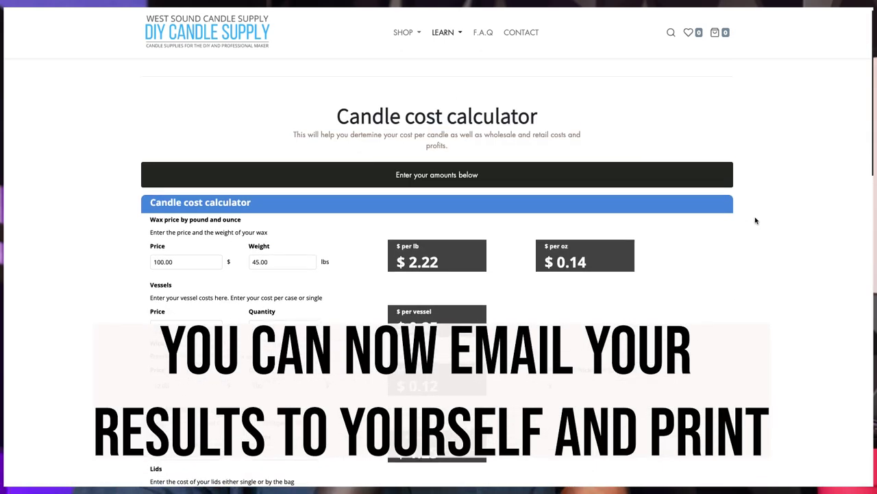